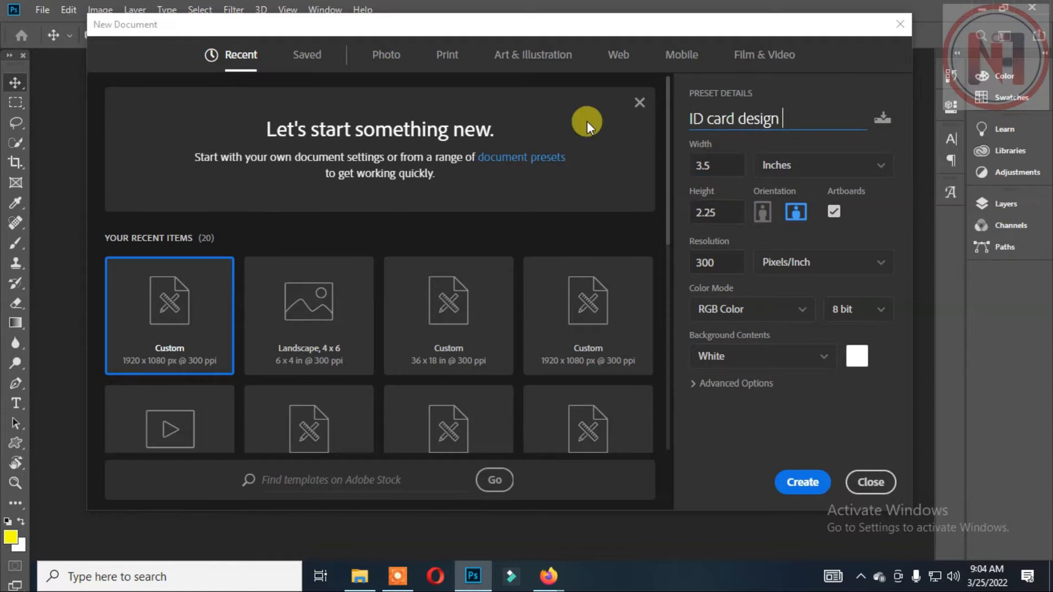
Name the new document "ID card design School And Colleges" and create it at 3.5 × 2.25 inches, 300 pixels/inch
type("gn School And Colleges")
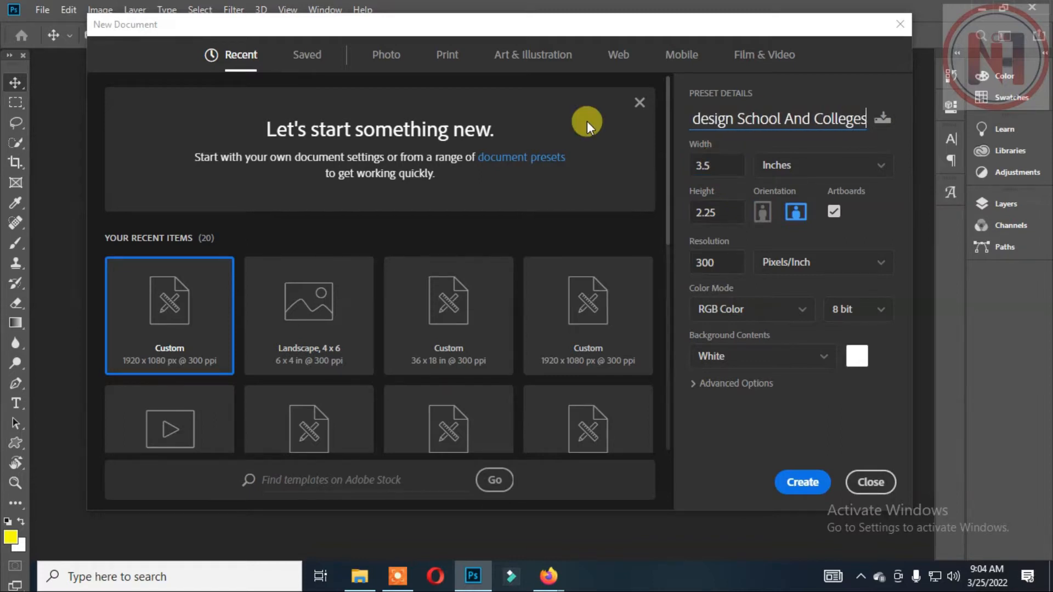
key("Return")
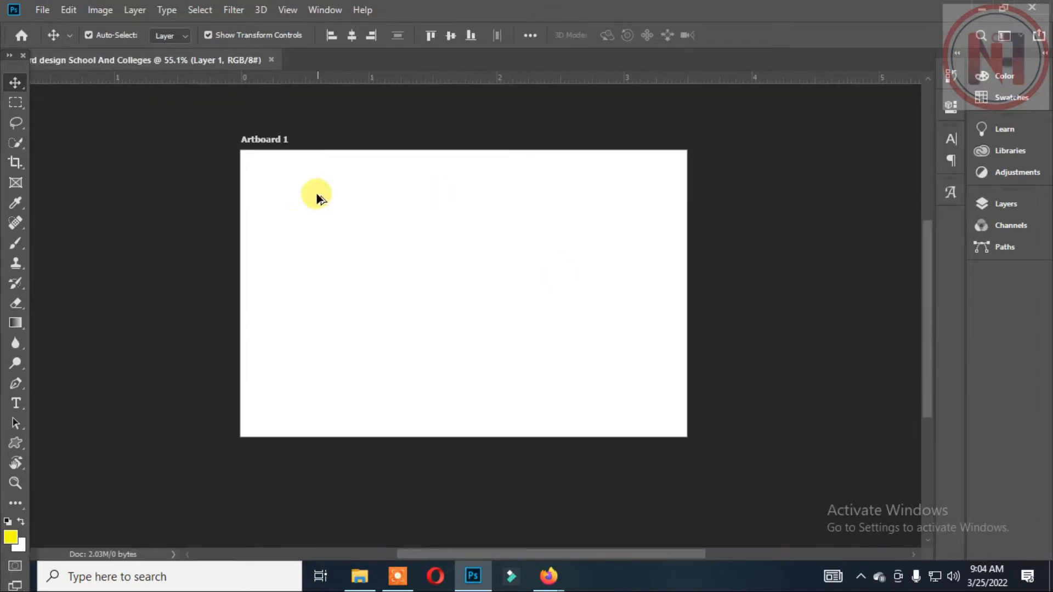
Draw a rectangle about 1084 × 231 px across the artboard's upper edge and fill it with dark navy
left_click(76, 447)
left_click_drag(239, 143, 696, 244)
left_click(735, 197)
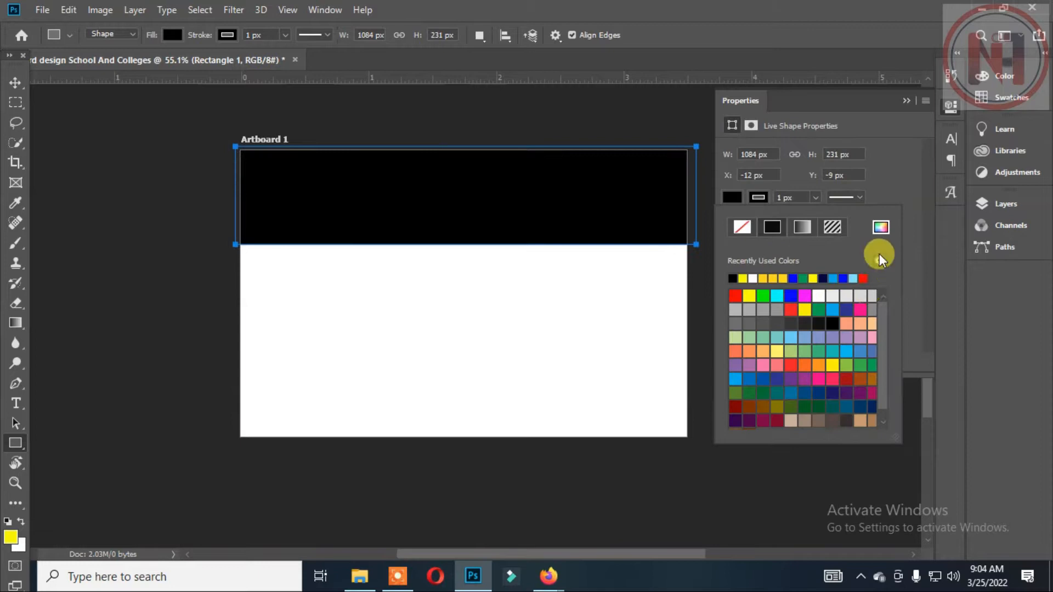
left_click(881, 227)
left_click(994, 199)
Duplicate the navy rectangle and flatten the copy into a thin strip just above the artboard's lower edge
left_click(15, 82)
left_click(465, 215)
left_click_drag(471, 205, 482, 398)
left_click_drag(466, 339, 462, 431)
scroll(466, 436, "up", 5)
key("Return")
left_click(472, 309)
scroll(472, 308, "down", 5)
scroll(473, 313, "down", 1)
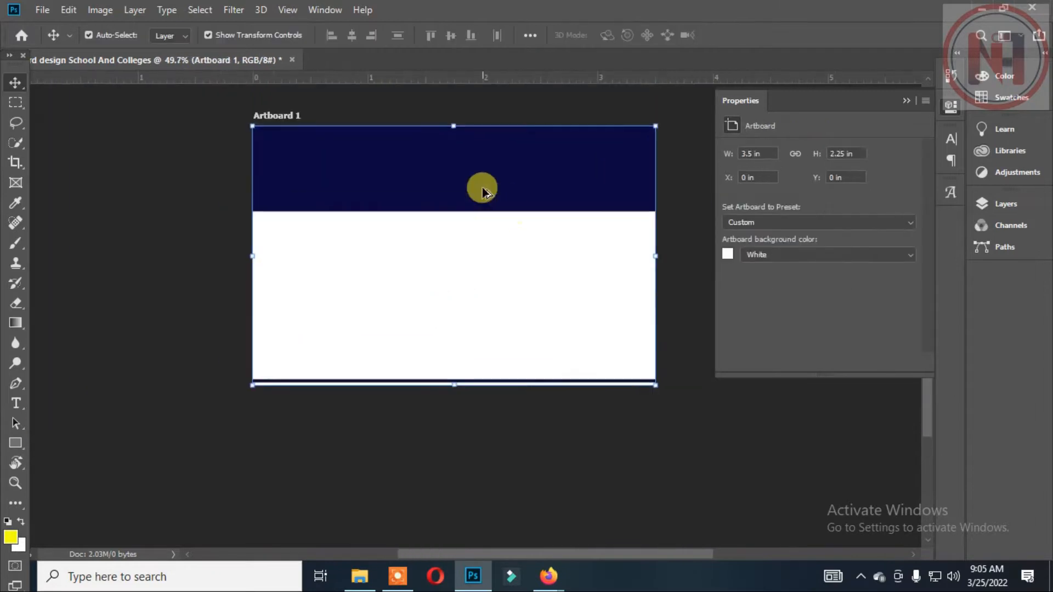
Replace the header rectangle's Gradient Overlay with a Pattern Overlay using the concentric squares pattern
left_click(547, 139)
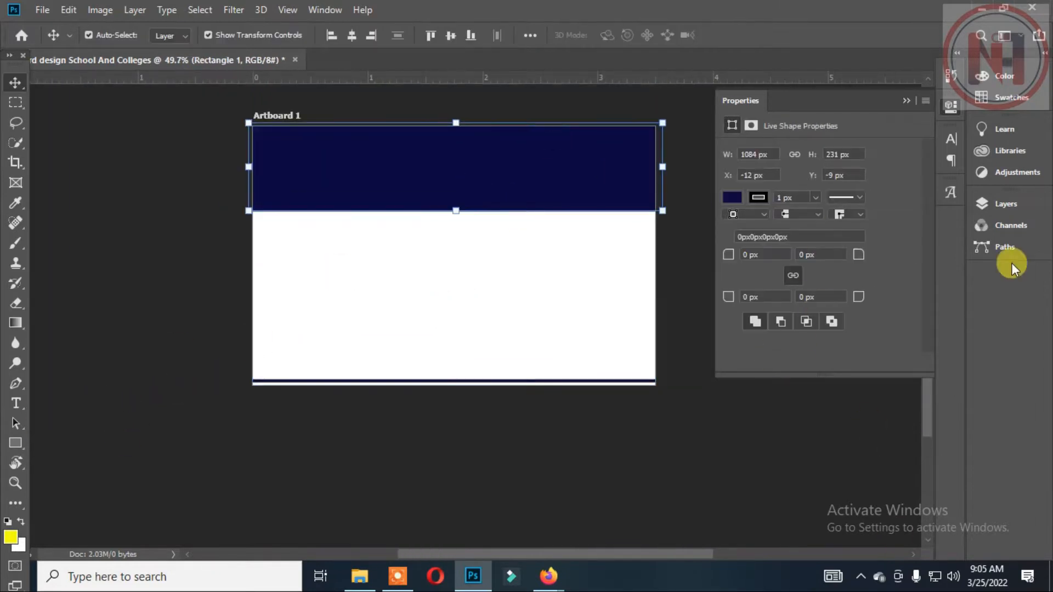
left_click(1001, 204)
left_click(836, 510)
left_click(868, 467)
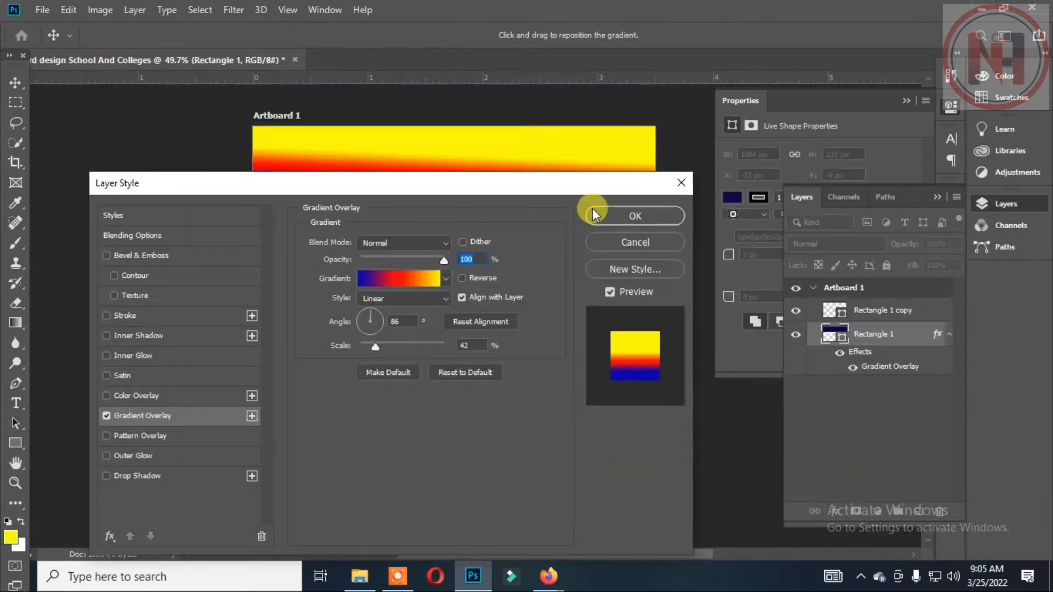
left_click(104, 417)
left_click(106, 436)
left_click(140, 435)
left_click(410, 294)
left_click(405, 365)
Set the header's pattern overlay to 73% scale, Multiply blend mode and 97% opacity, and apply the style
left_click_drag(453, 184, 705, 207)
left_click_drag(656, 352, 627, 353)
left_click(675, 263)
left_click(653, 183)
left_click(661, 269)
left_click(647, 217)
left_click_drag(685, 282, 682, 279)
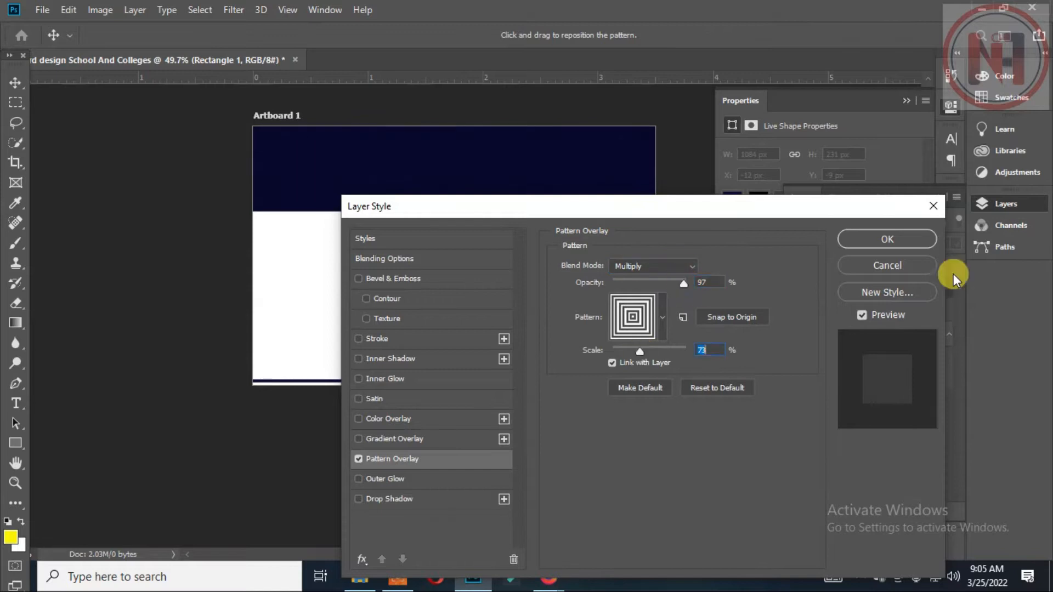
left_click(887, 239)
Draw a black circle about 197 px wide overlapping the header's lower edge near the card's left side
right_click(15, 443)
left_click(83, 468)
left_click_drag(272, 192, 346, 269)
key("v")
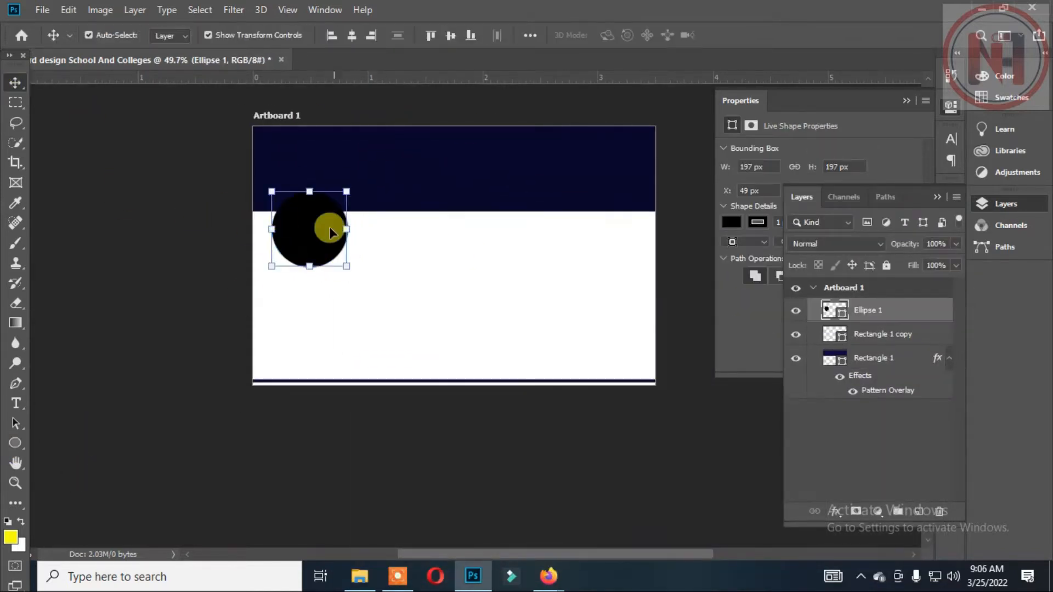
Move the circle to the card's right side and enlarge it to about 237 × 229 px, overlapping the header's lower edge
left_click_drag(285, 220, 553, 221)
left_click_drag(541, 266, 524, 279)
key("Return")
left_click_drag(564, 222, 575, 218)
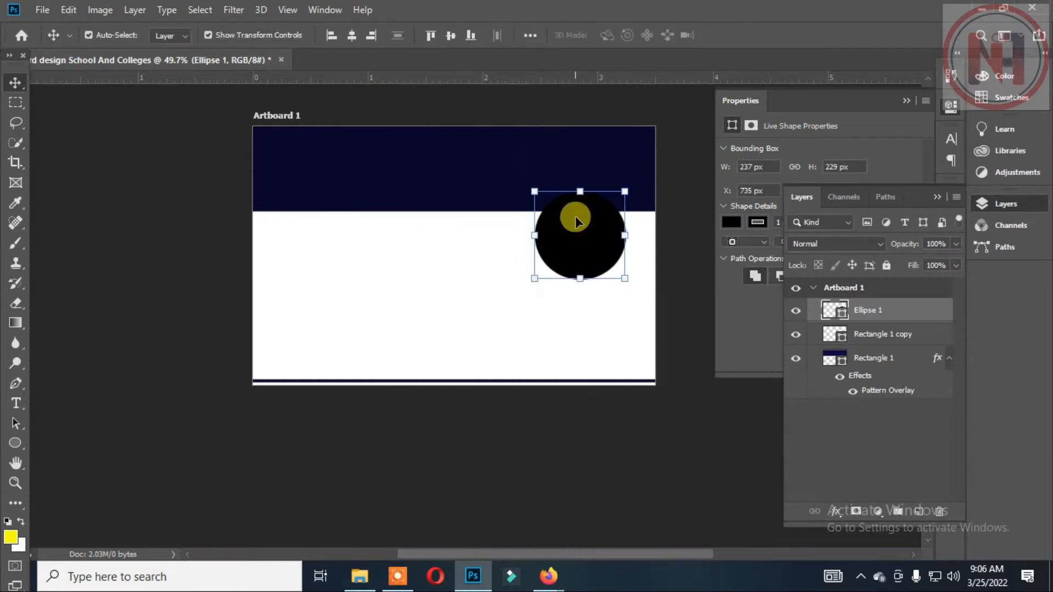
Add a thin light violet outside stroke to the photo circle
left_click(834, 510)
left_click(868, 401)
left_click_drag(825, 182, 918, 123)
left_click(909, 295)
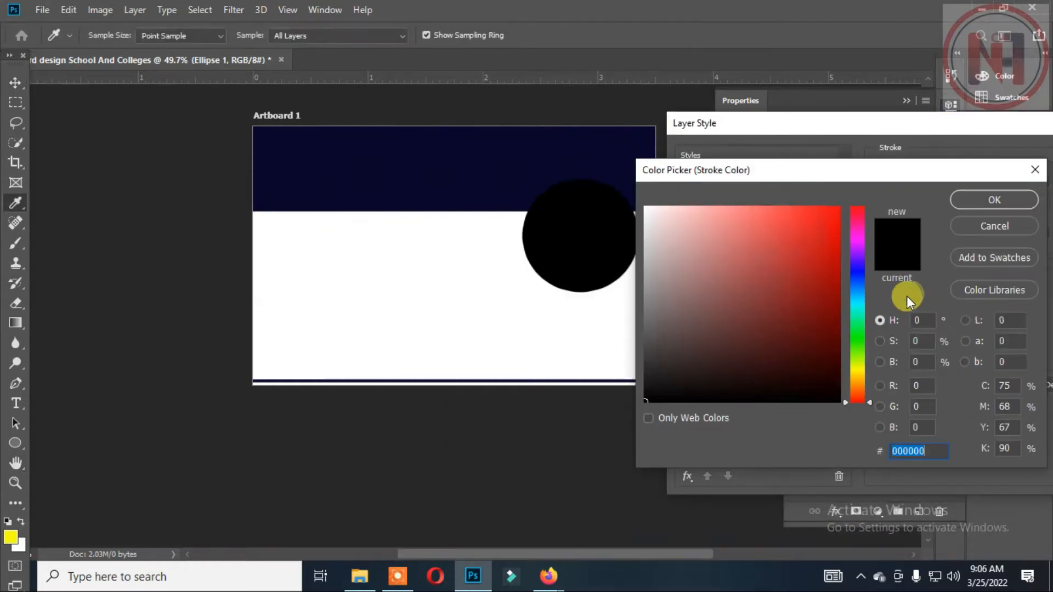
left_click(858, 280)
mouse_move(805, 246)
left_mouse_down()
mouse_move(805, 203)
mouse_move(710, 206)
mouse_move(768, 237)
mouse_move(728, 208)
left_mouse_up()
left_click(954, 201)
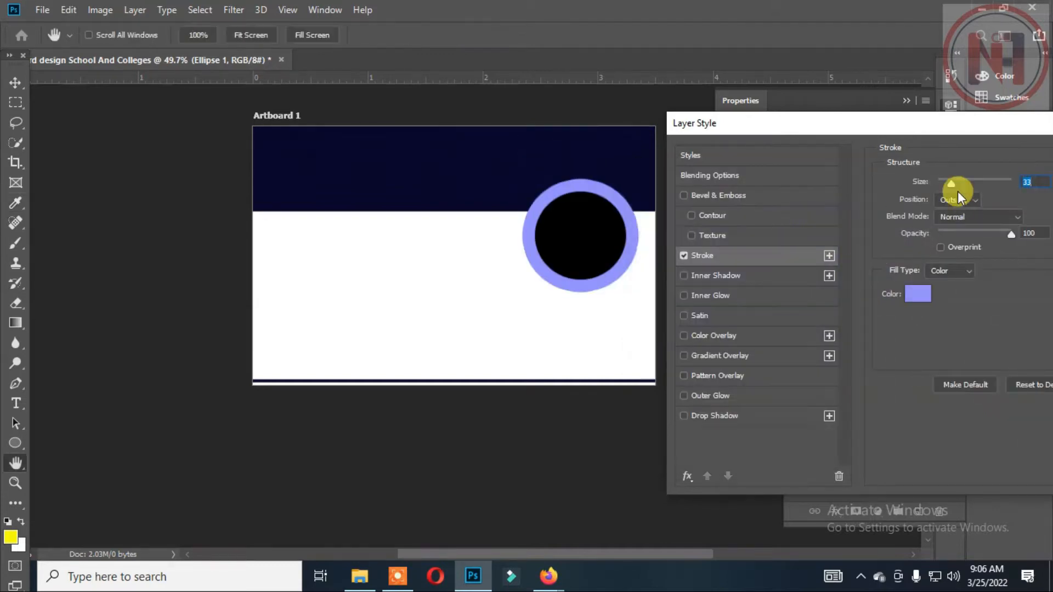
left_click_drag(952, 184, 944, 185)
key("Return")
Add the yellow Bebas Neue title "CAMPUS NAME" in the header, enlarged to about 25 pt
left_click(283, 285)
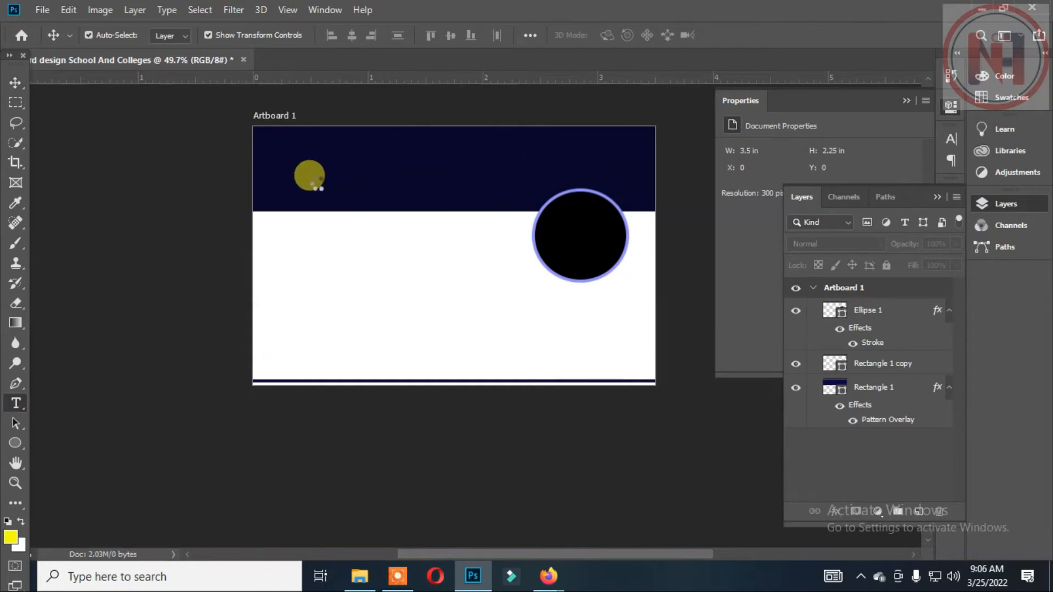
left_click(311, 168)
left_click_drag(362, 35, 98, 112)
left_click_drag(162, 164, 338, 172)
type("CAMPUS NAME")
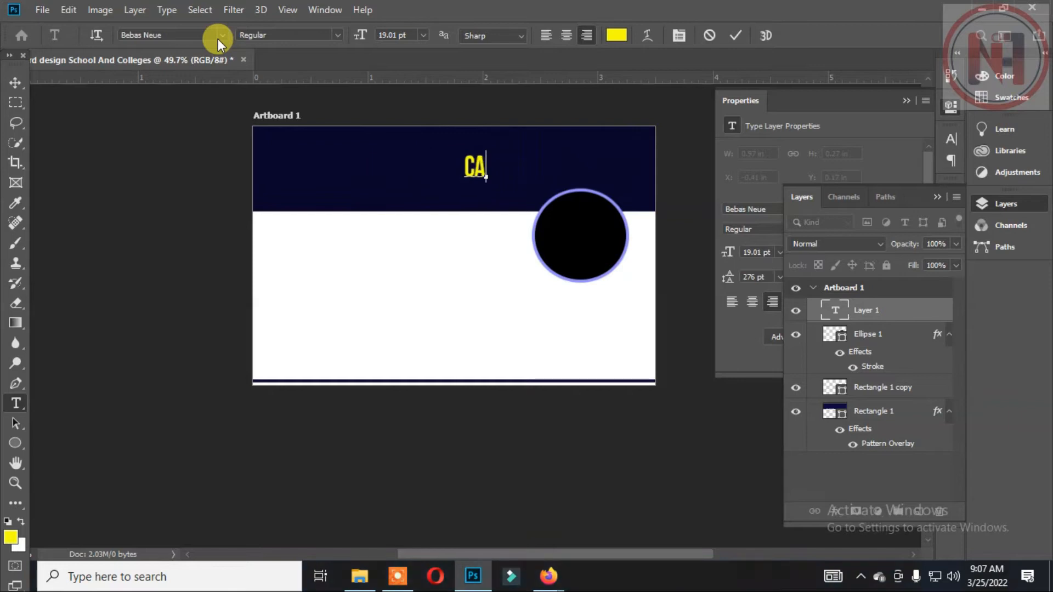
key("ctrl+a")
left_click_drag(361, 37, 375, 42)
left_click_drag(447, 248, 485, 243)
Duplicate the campus name below itself and change the copy to "ADDRESS" at about 9 pt
left_click(16, 83)
left_click_drag(485, 164, 488, 195)
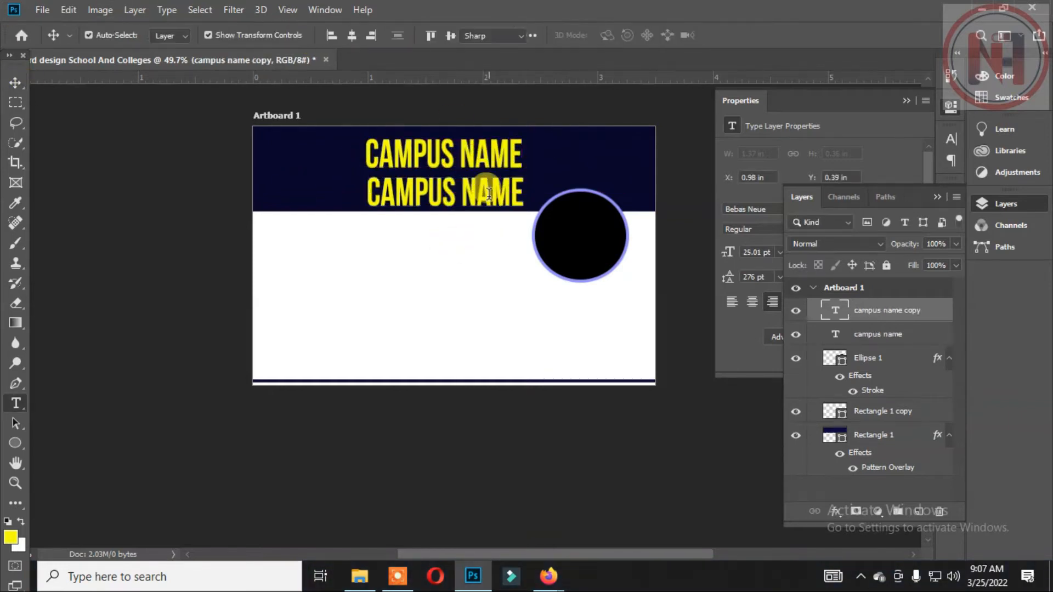
double_click(488, 196)
key("ctrl+a")
type("ADDRESS")
key("ctrl+a")
left_click_drag(361, 36, 348, 43)
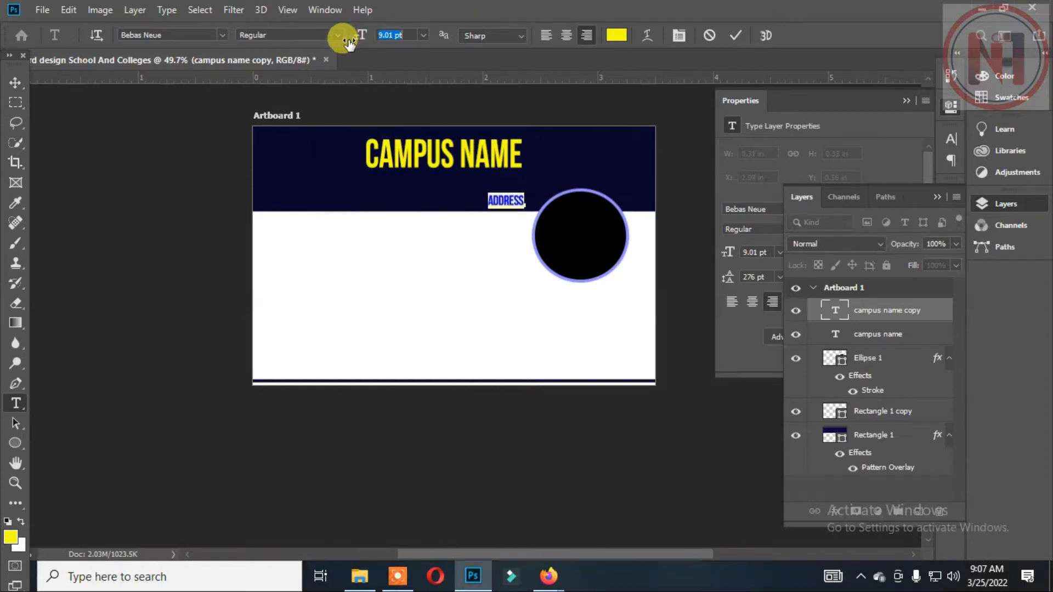
Position the address centered beneath the campus name, undoing the unwanted adjustments to both texts
left_click(458, 250)
left_click(492, 158, "shift")
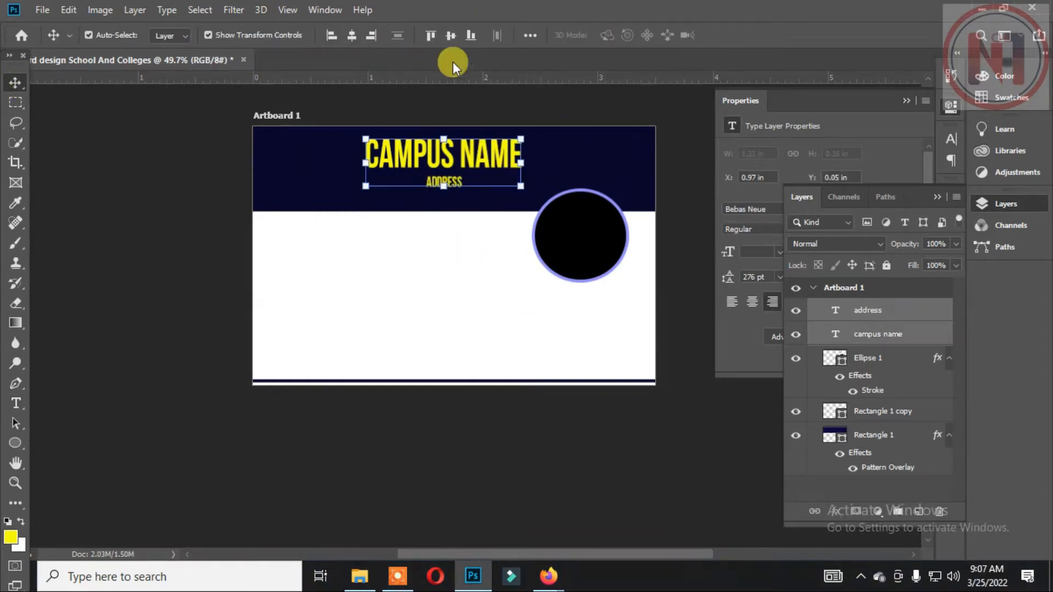
key("ctrl+z")
key("ctrl+z")
key("ctrl+z")
left_click(490, 152)
left_click(454, 180)
left_click(378, 188)
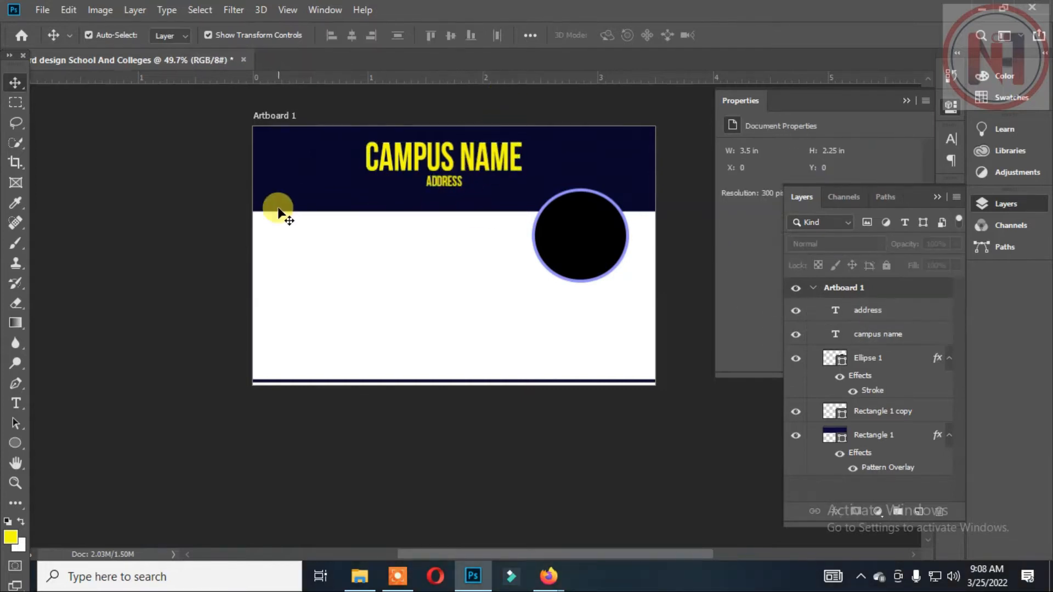
Duplicate the address text to the left part of the header and change the copy to "LOGO"
left_click(443, 181)
scroll(446, 177, "up", 6)
left_click_drag(445, 177, 199, 142)
double_click(199, 142)
key("ctrl+a")
type("LOGO")
key("ctrl+Return")
key("v")
Duplicate the photo circle behind the LOGO text and shrink the copy to fit around it
left_click_drag(661, 239, 185, 120)
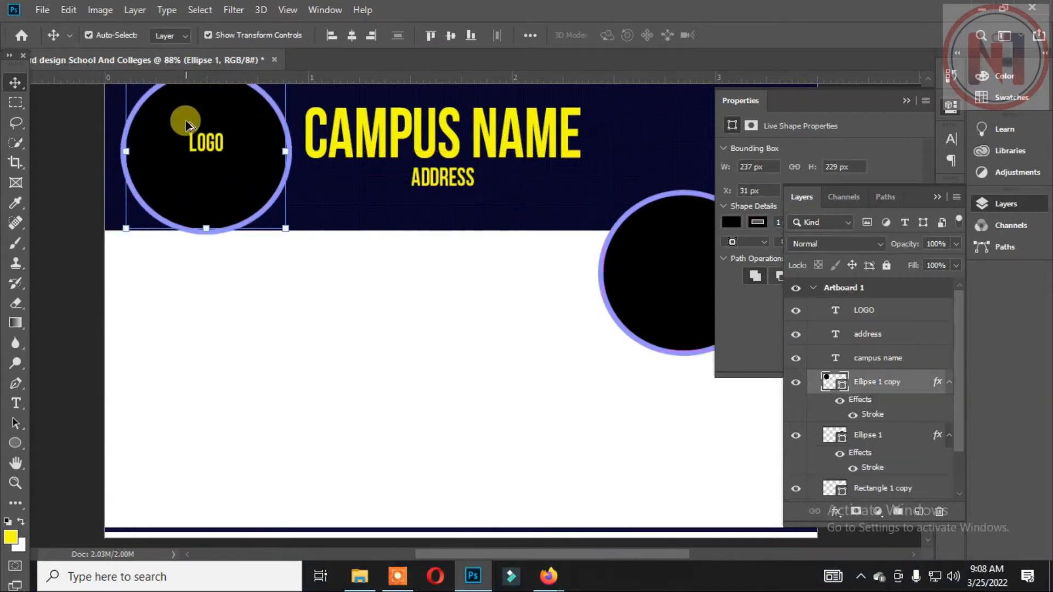
scroll(185, 120, "down", 4)
left_click_drag(256, 89, 206, 135)
key("Return")
Try a white fill on the logo circle, sampled from the card background
double_click(834, 381)
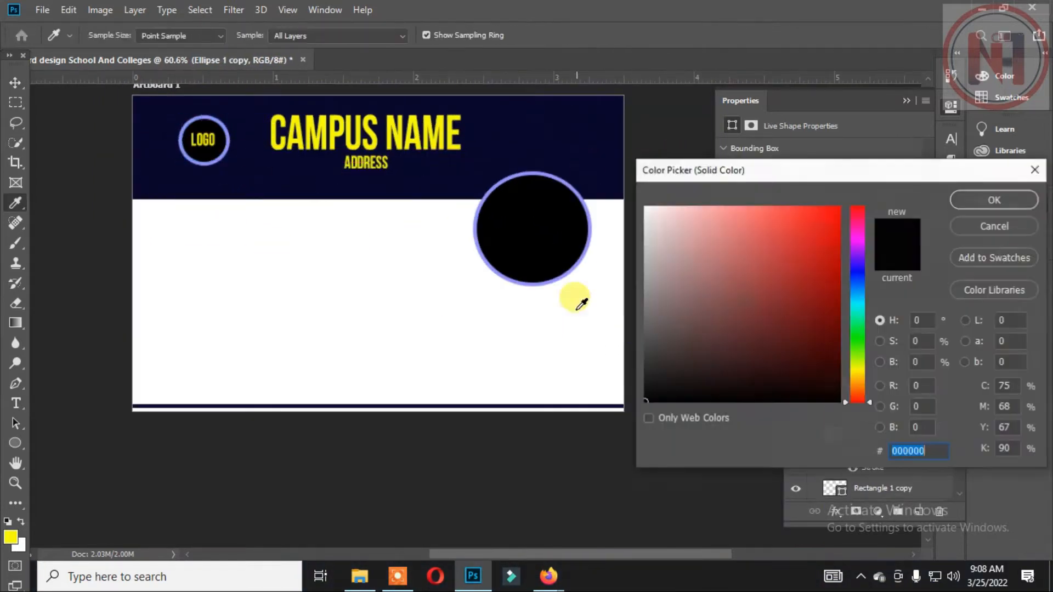
left_click(581, 303)
key("Return")
Fill the logo circle with the dark navy sampled from the header
double_click(830, 379)
left_click_drag(648, 263, 650, 377)
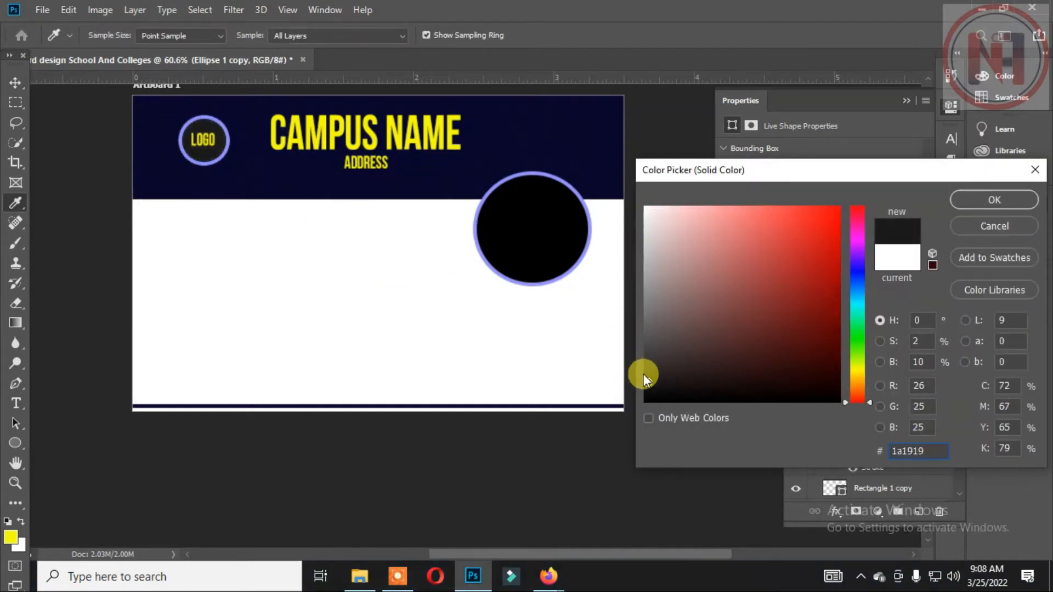
left_click(249, 104)
key("Return")
Change the logo circle's stroke color to white and deselect it
double_click(868, 416)
left_click(694, 319)
left_click_drag(680, 285, 565, 158)
left_click(994, 200)
key("Return")
left_click(77, 123)
scroll(378, 151, "down", 5)
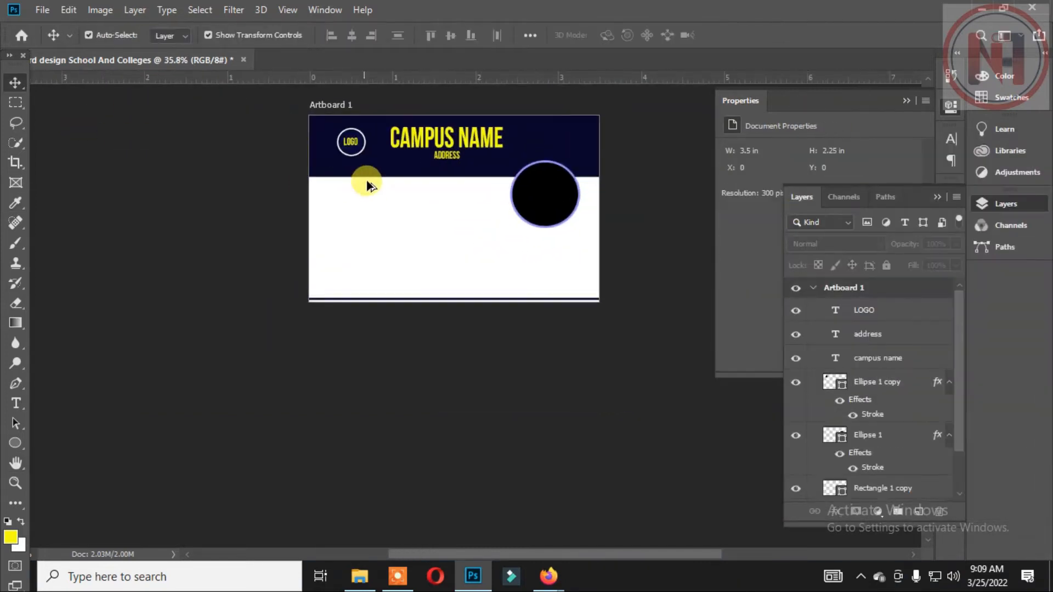
scroll(403, 180, "up", 1)
left_click(452, 154)
scroll(446, 171, "up", 5)
left_click_drag(448, 141, 325, 260)
double_click(335, 256)
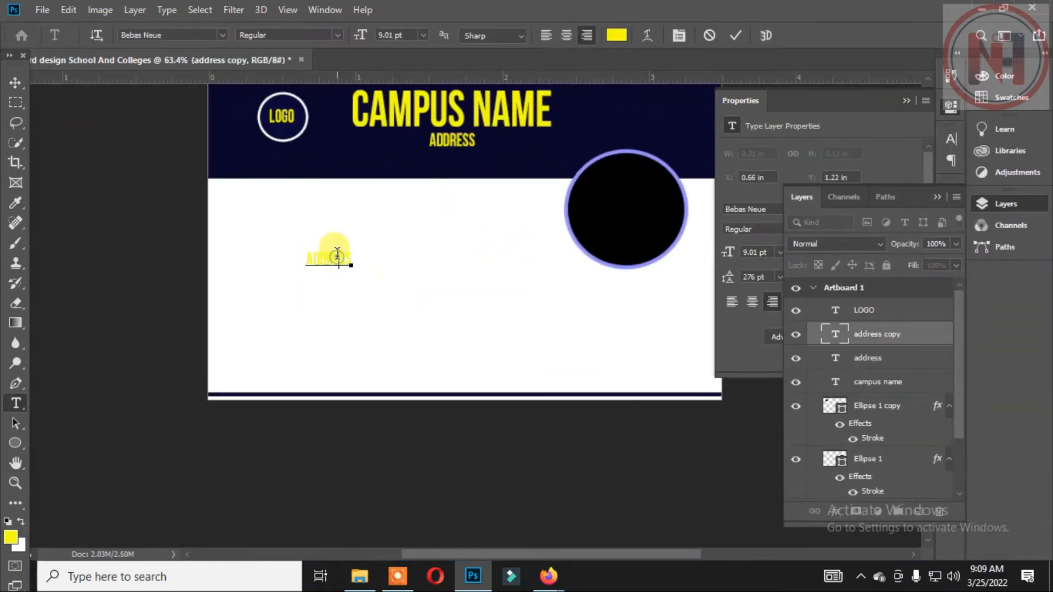
key("ctrl+a")
type("NAME")
key("ctrl+a")
left_click(616, 35)
left_click(617, 179)
left_click(994, 200)
left_click(423, 35)
left_click(403, 127)
left_click(16, 83)
double_click(336, 255)
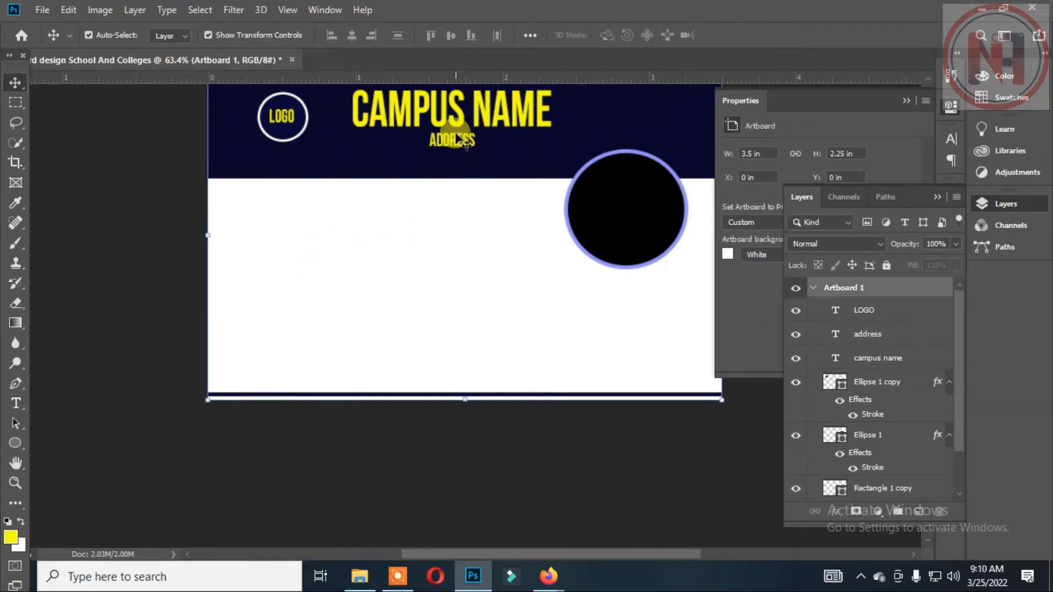
left_click_drag(458, 141, 330, 258)
key("Escape")
Duplicate the address text onto the card's white area and replace it with name, roll number and faculty label lines using automatic leading
left_click(461, 142)
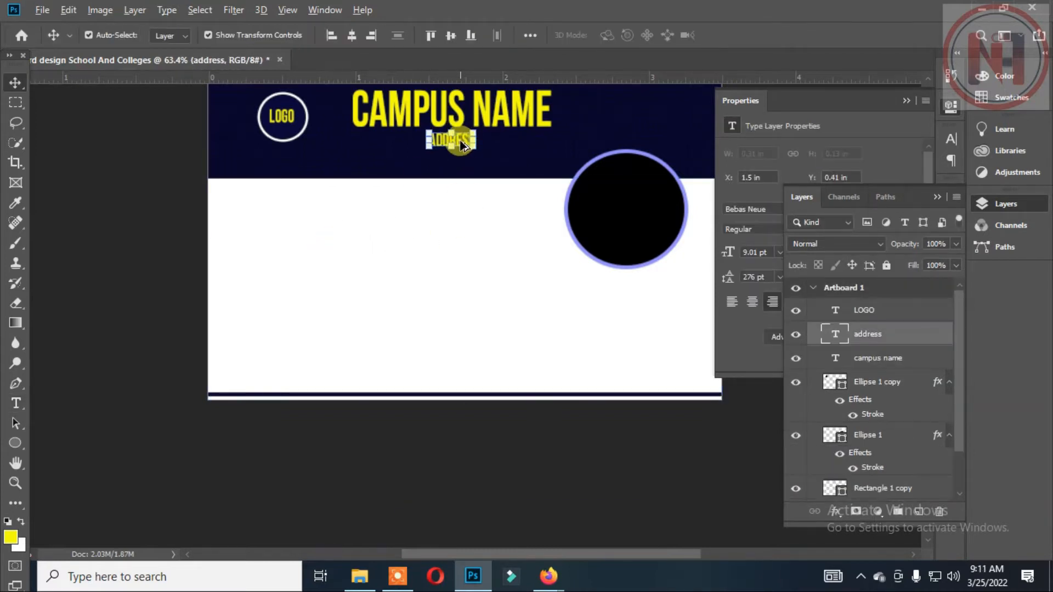
left_click_drag(461, 144, 302, 246)
double_click(301, 246)
key("ctrl+a")
key("ctrl+t")
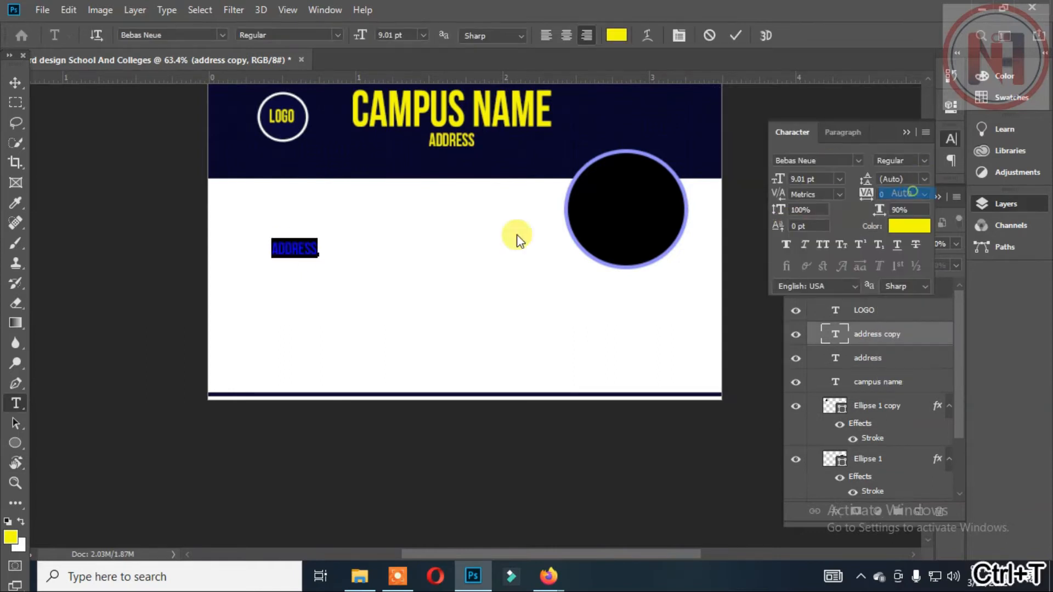
key("ctrl+a")
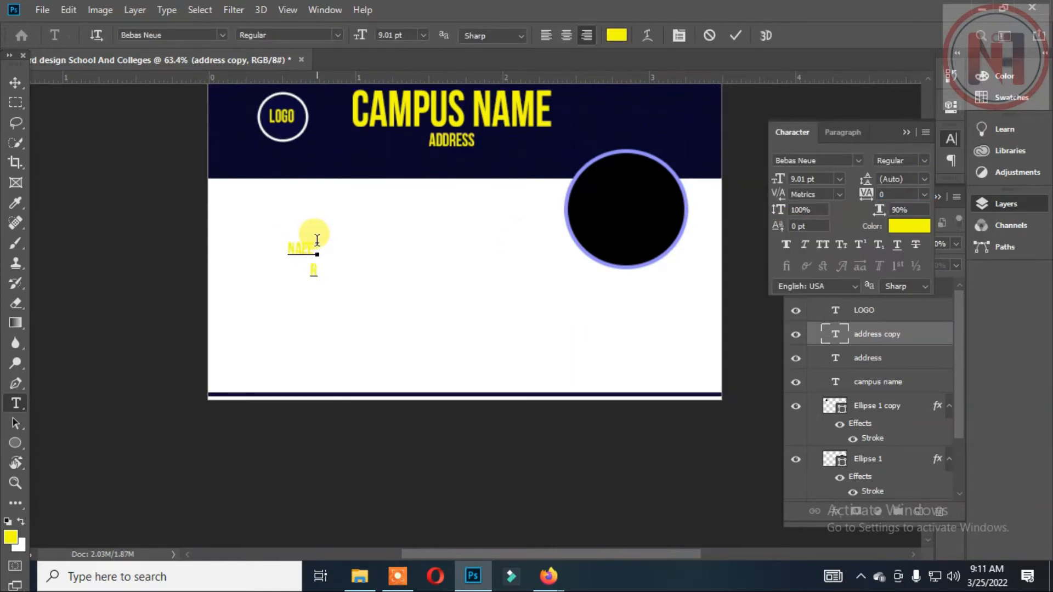
type("ulty")
Color the detail labels black and complete the list with "BATCH NO:", "VALID UPTO:" and "ISSUED DATE:" lines
key("ctrl+a")
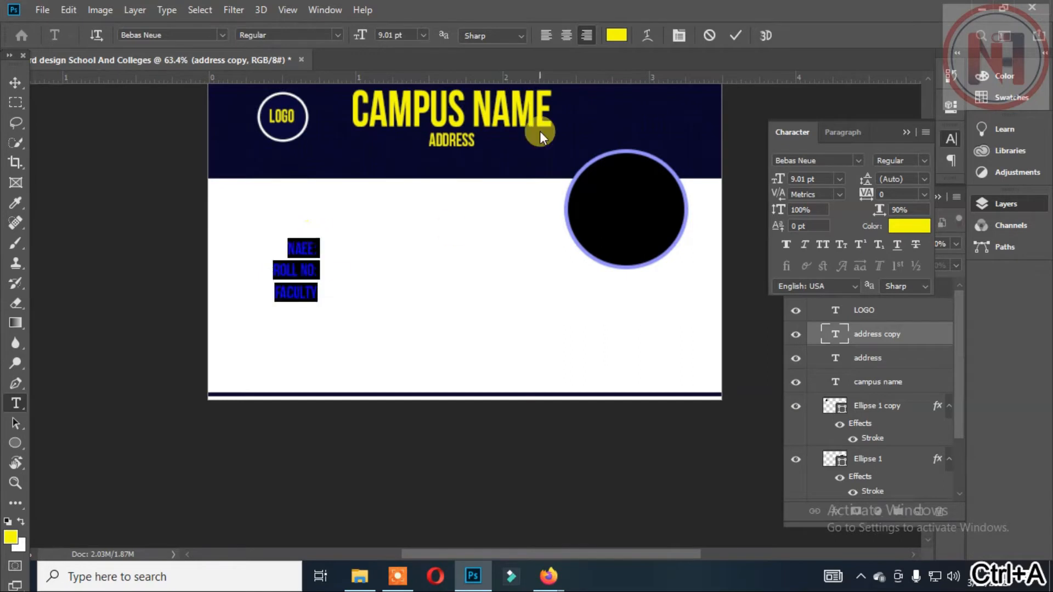
left_click(616, 35)
left_click_drag(702, 329, 642, 453)
left_click(995, 200)
left_click(316, 291)
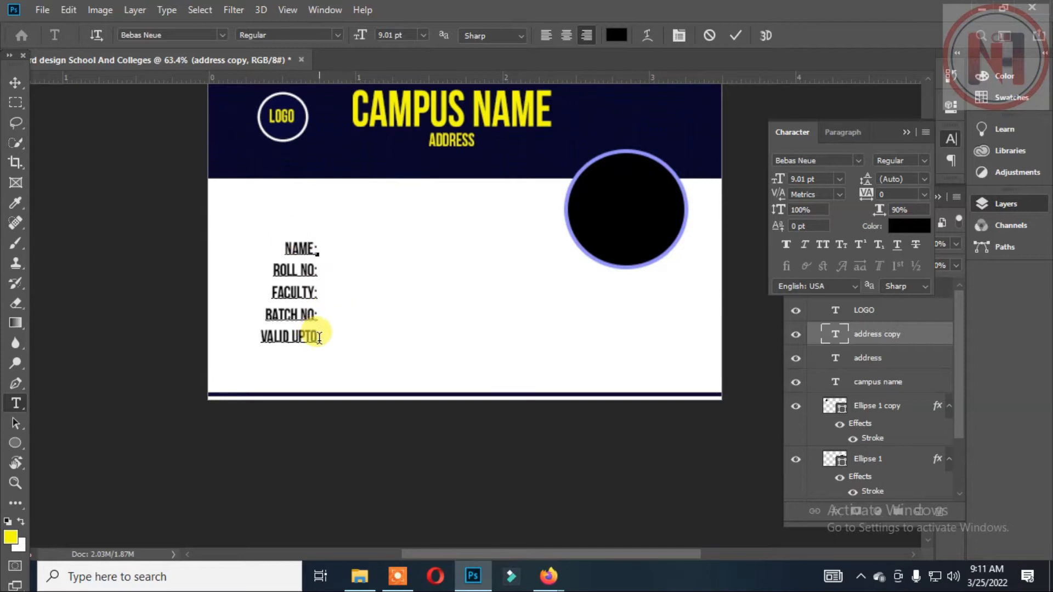
Left-align the detail labels, reposition the block near the card's left side and set its text size to 9 pt
key("ctrl+a")
left_click(546, 35)
left_click_drag(408, 378, 312, 376)
left_click(423, 35)
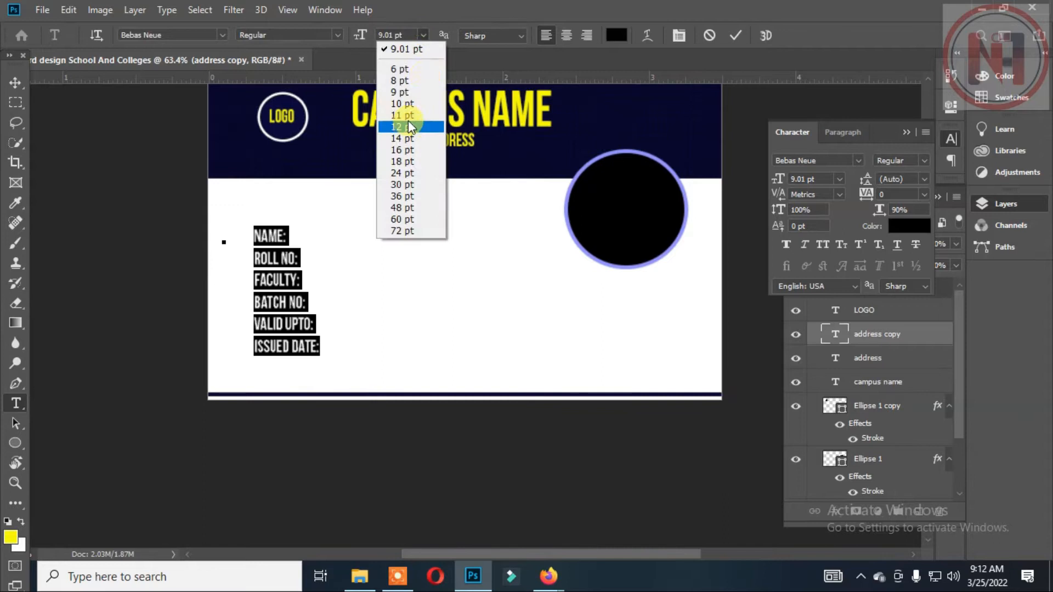
left_click(402, 92)
left_click(16, 82)
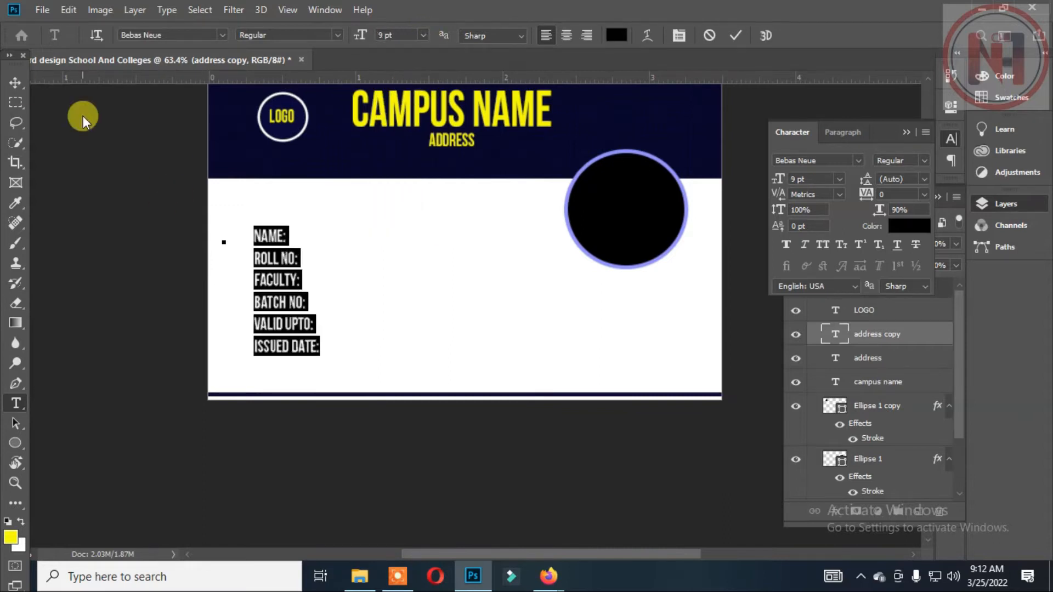
Cut the "NAME:" line from the detail labels and adjust the position of the remaining block
left_click(264, 251)
double_click(285, 258)
left_click_drag(287, 237, 235, 235)
key("ctrl+x")
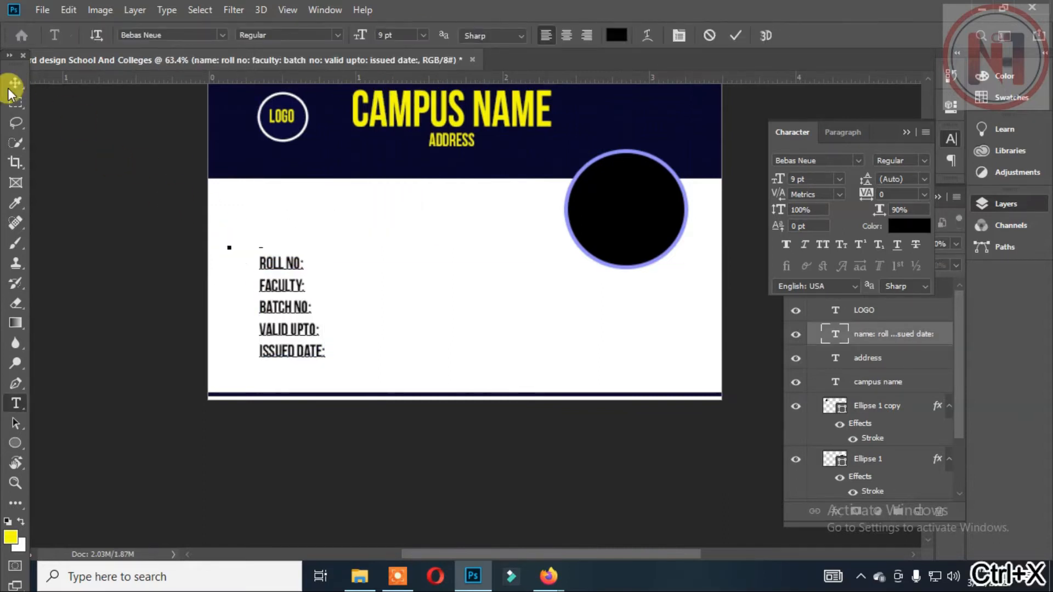
left_click(14, 83)
left_click_drag(292, 289, 286, 279)
left_click_drag(415, 287, 414, 296)
Add the text "STUDENT NAME" at 10 pt beneath the photo circle
key("t")
left_click(600, 311)
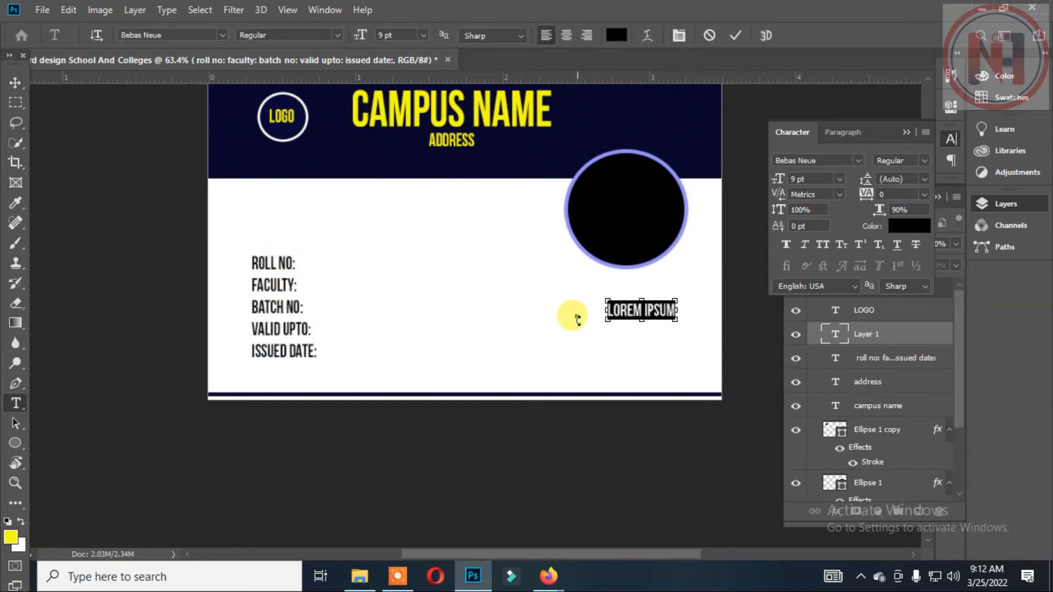
key("ctrl+v")
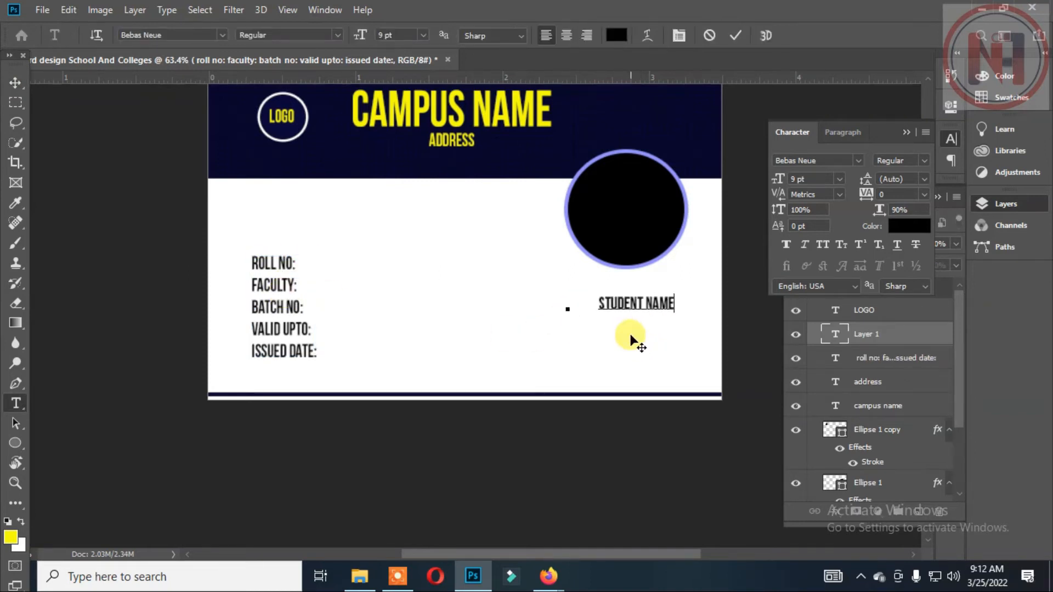
key("ctrl+a")
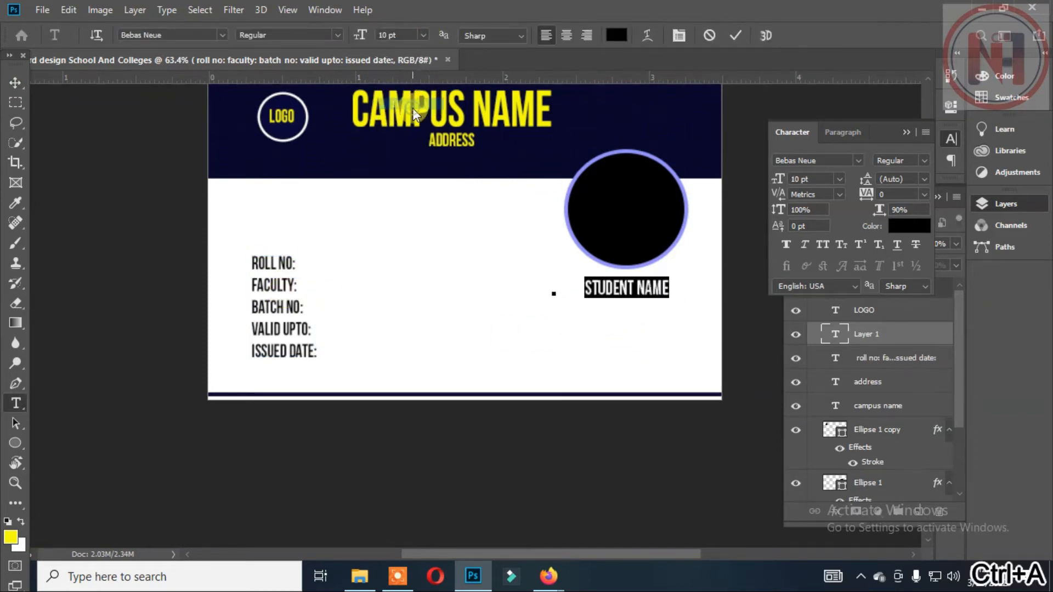
left_click(15, 84)
Shift the detail labels slightly up and duplicate the student name text below itself as "AUTHORIZED SIGNATURE"
left_click_drag(268, 274, 269, 257)
left_click_drag(636, 290, 643, 347)
left_click(644, 280)
double_click(644, 347)
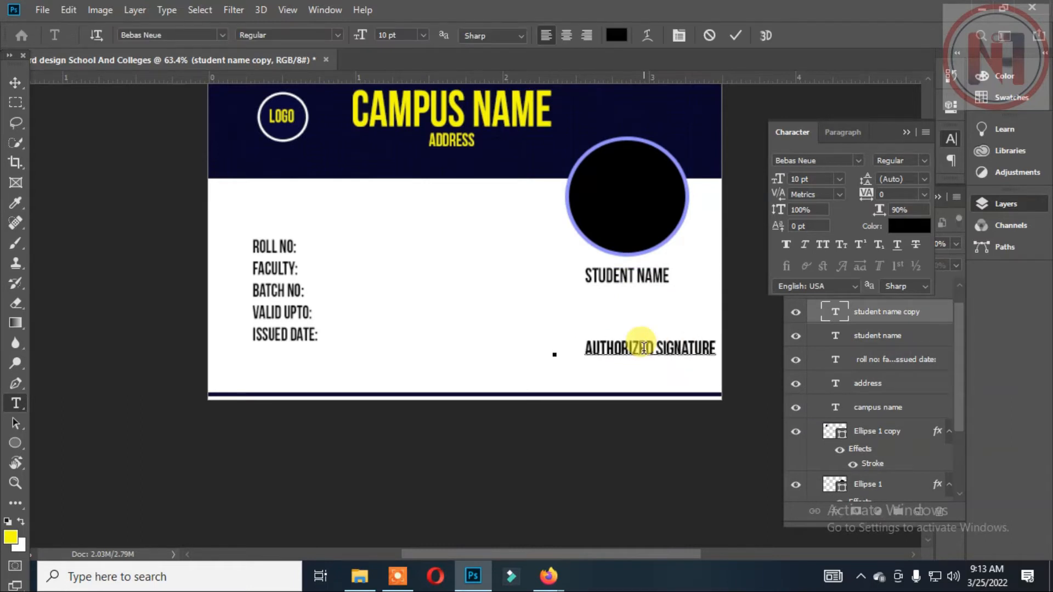
Set the authorized signature text to 8 pt and move it lower, close to the bottom bar
key("ctrl+a")
left_click(422, 35)
left_click(398, 73)
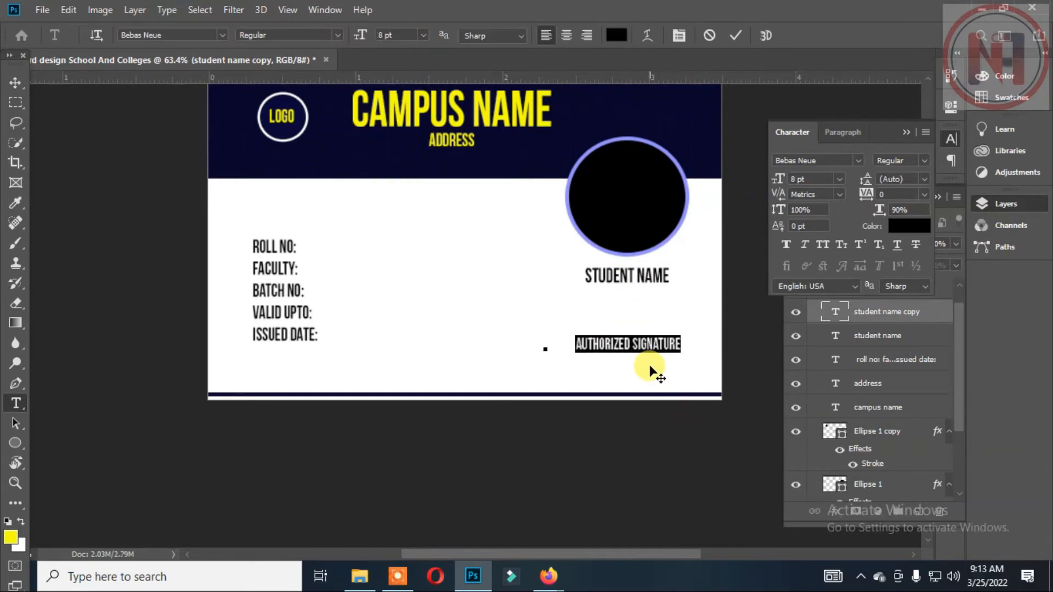
left_click(18, 87)
left_click(632, 346)
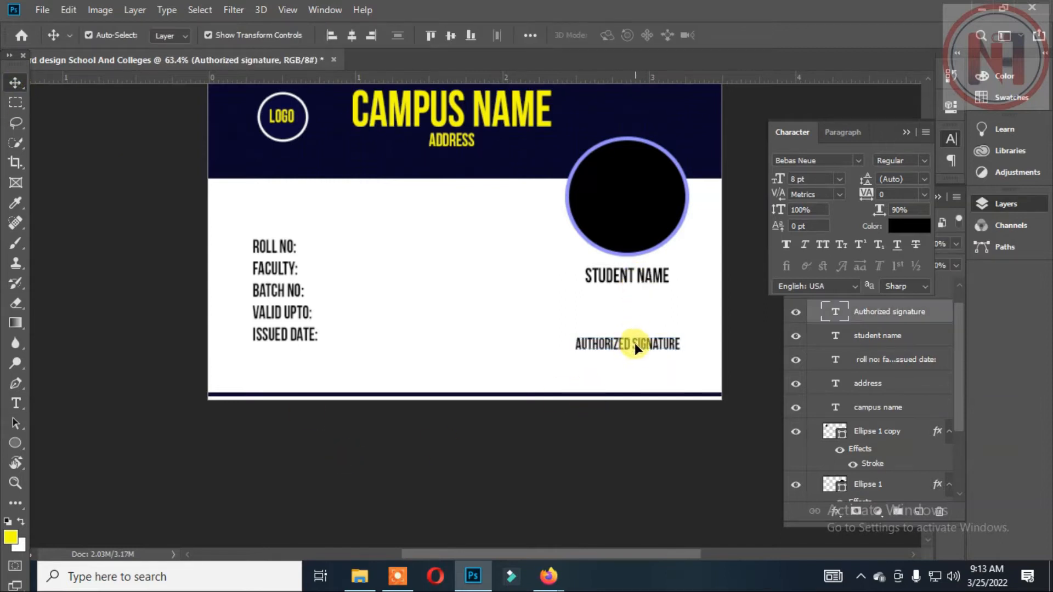
Duplicate the authorized signature text at the card's lower left and change the copy to "STUDENT SIGNATURE"
mouse_move(637, 364)
left_mouse_down()
mouse_move(305, 365)
mouse_move(291, 350)
mouse_move(209, 375)
left_mouse_up()
double_click(286, 360)
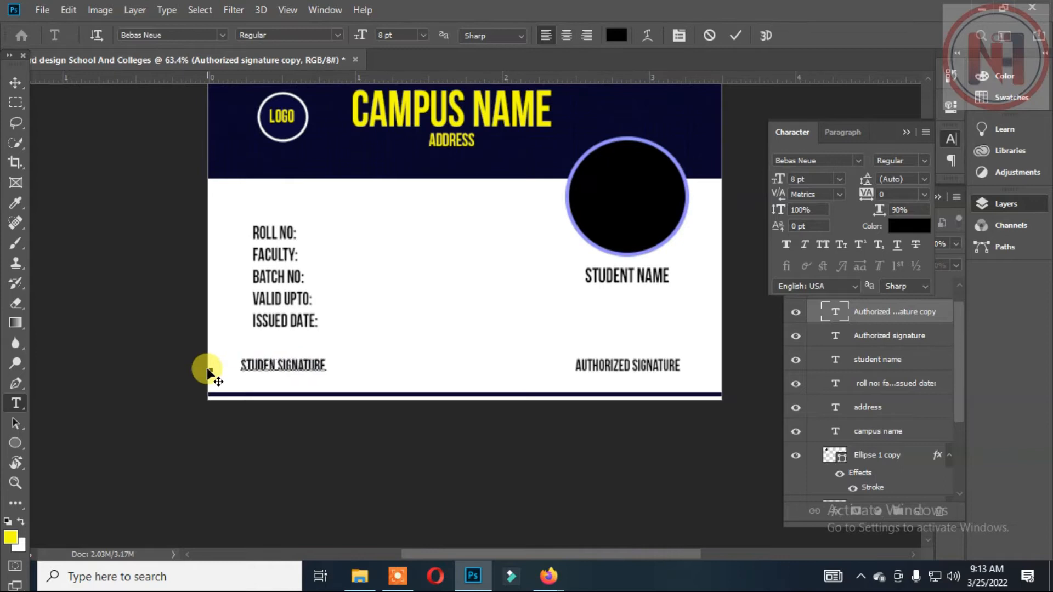
left_click(18, 84)
left_click(71, 260)
Duplicate the navy bottom bar, shorten the copy and place such a line beneath both the student and authorized signature texts
scroll(493, 417, "up", 4)
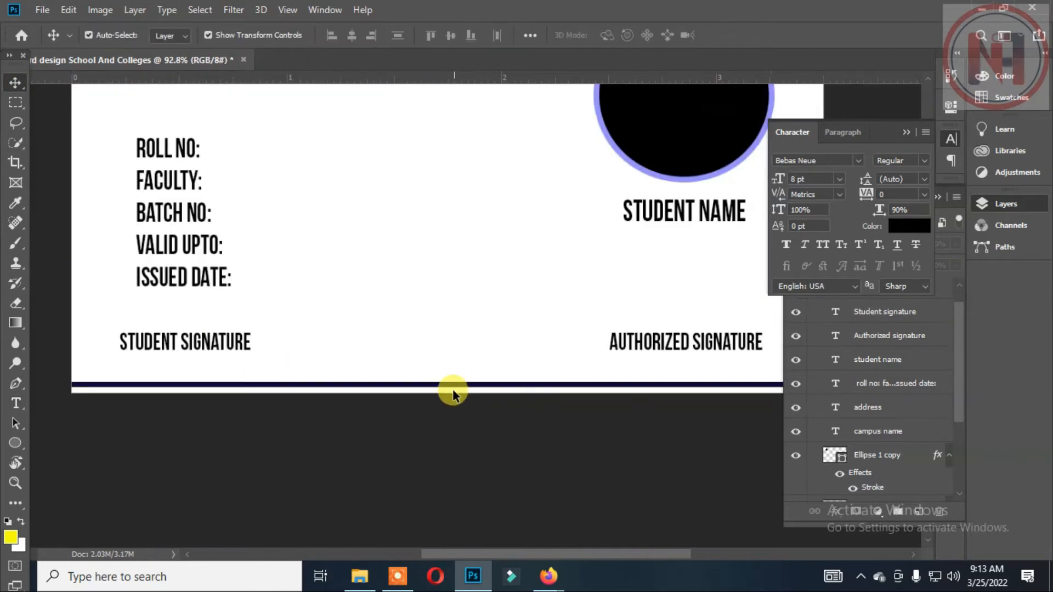
left_click(456, 384)
left_click_drag(486, 391, 482, 364)
scroll(747, 359, "down", 2)
key("ctrl+t")
mouse_move(747, 360)
left_mouse_down()
mouse_move(386, 360)
mouse_move(399, 325)
mouse_move(388, 297)
mouse_move(265, 307)
mouse_move(609, 302)
left_mouse_up()
key("Return")
scroll(472, 372, "up", 15)
scroll(400, 325, "down", 9)
key("Return")
scroll(387, 297, "left", 5)
scroll(264, 302, "down", 8)
scroll(703, 265, "down", 1)
scroll(703, 264, "down", 3)
Enlarge the student name text and the photo circle above it
left_click_drag(625, 222, 652, 235)
left_click(641, 181)
left_click_drag(583, 205, 570, 211)
left_click_drag(661, 128, 658, 127)
left_click_drag(648, 164, 648, 169)
left_click(728, 212)
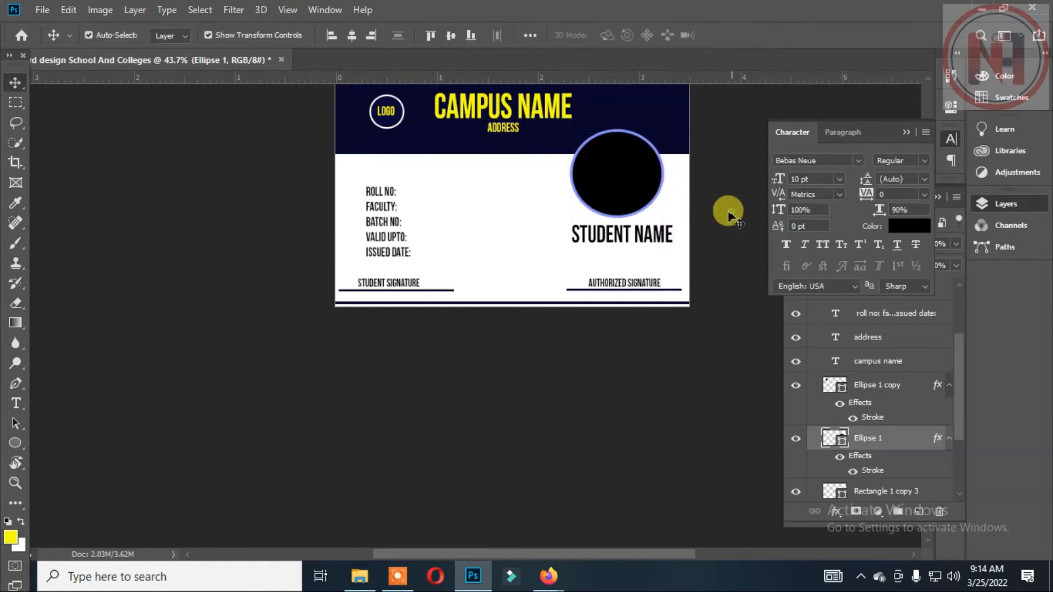
left_click(660, 231)
left_click(699, 209)
Move the student name and photo circle slightly lower and nudge the detail labels up
left_click_drag(660, 234, 660, 252)
left_click_drag(633, 180, 632, 187)
left_click(624, 255)
left_click_drag(628, 251, 630, 246)
left_click(705, 234)
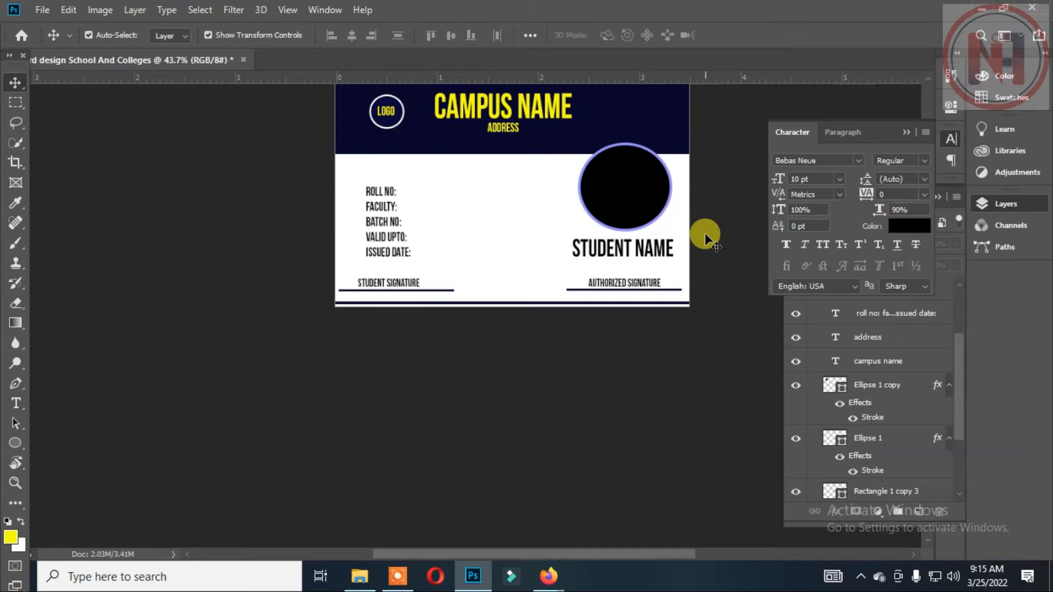
left_click_drag(388, 207, 387, 202)
left_click(724, 146)
Convert the header's logo circle and its "LOGO" text together into one smart object
left_click(385, 114)
scroll(898, 406, "up", 1)
scroll(899, 414, "down", 3)
scroll(398, 113, "up", 5)
left_click(442, 179)
left_click(404, 104)
left_click(410, 107)
left_click(884, 440)
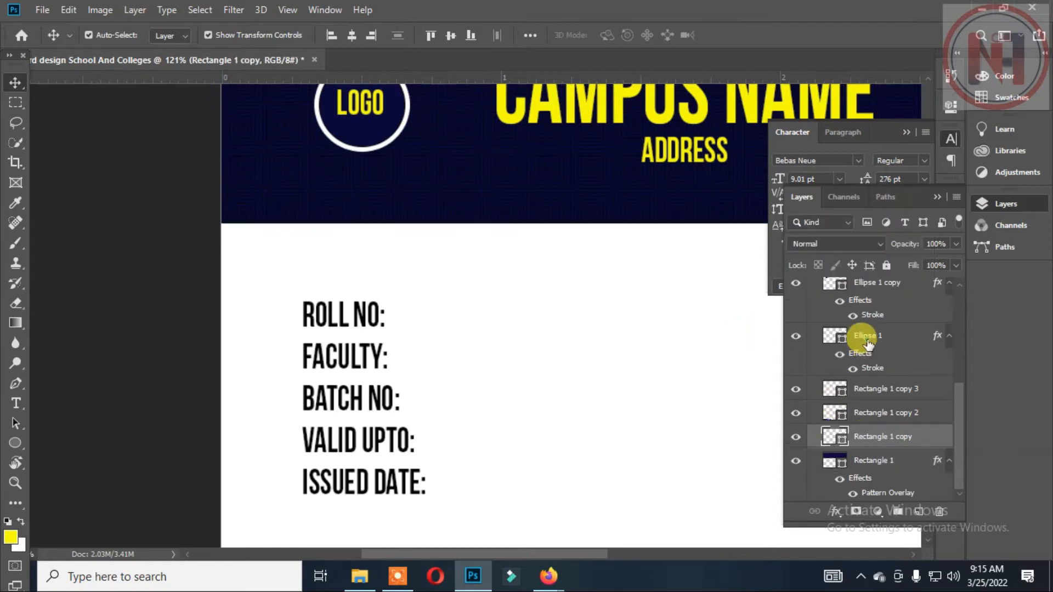
left_click(863, 336)
scroll(866, 333, "up", 2)
left_click(876, 325)
scroll(877, 326, "up", 7)
left_click(872, 313, "ctrl")
right_click(872, 312)
left_click(733, 196)
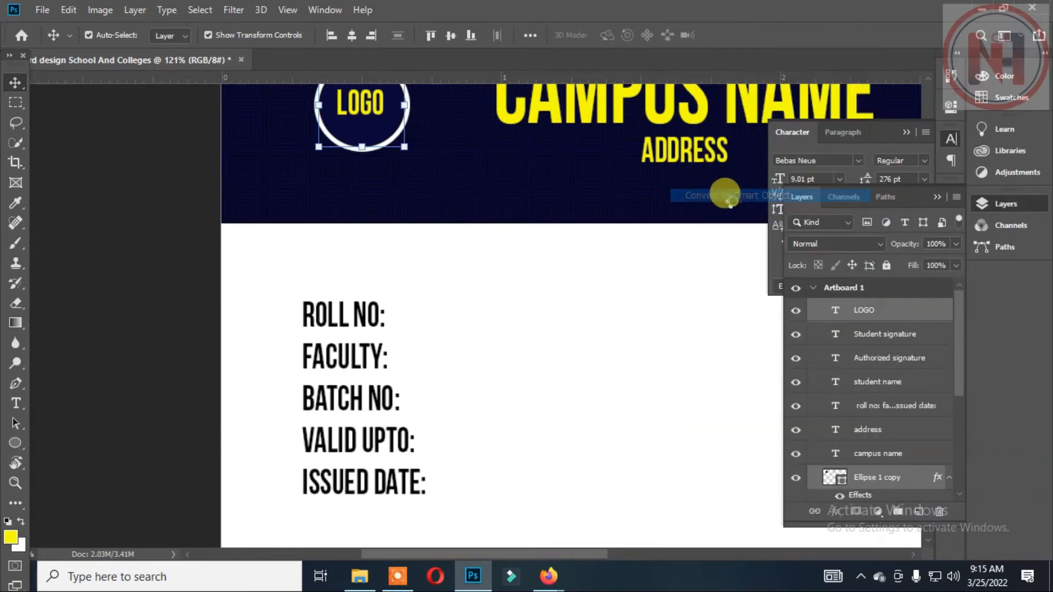
Duplicate the logo smart object into the middle of the card's white area and enlarge the copy
left_click_drag(418, 141, 713, 340)
scroll(671, 386, "down", 5)
key("ctrl+z")
left_click_drag(695, 365, 728, 346)
left_click_drag(711, 381, 703, 393)
key("Return")
Lower the opacity of the large central logo copy so it works as a faded watermark
left_click(954, 244)
left_click_drag(953, 263, 899, 263)
left_click(670, 218)
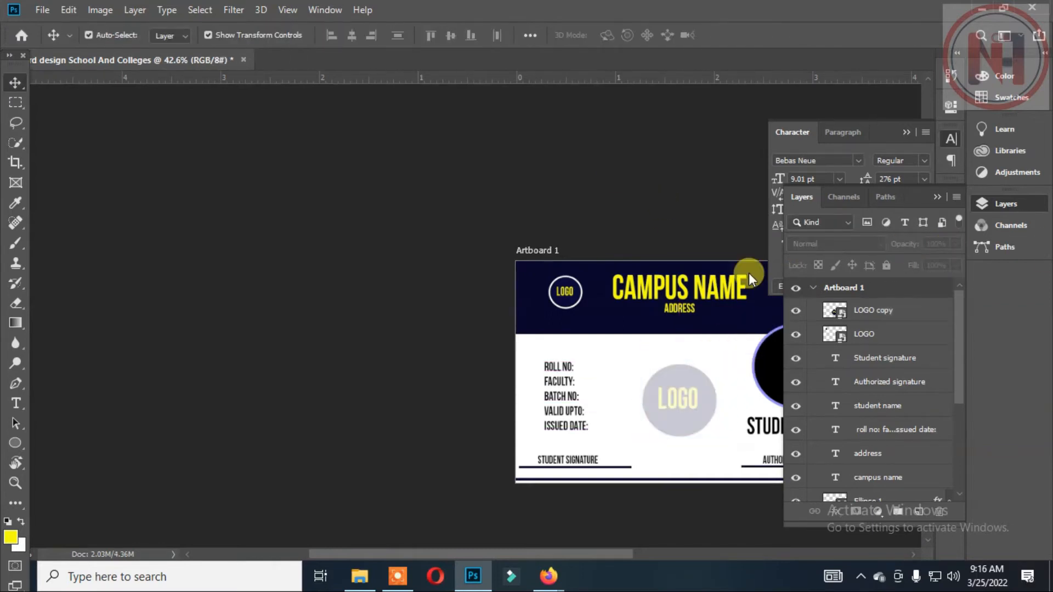
Recolour the "STUDENT NAME" text dark navy, sampled from the card header
scroll(620, 173, "down", 3)
scroll(630, 188, "up", 5)
double_click(607, 402)
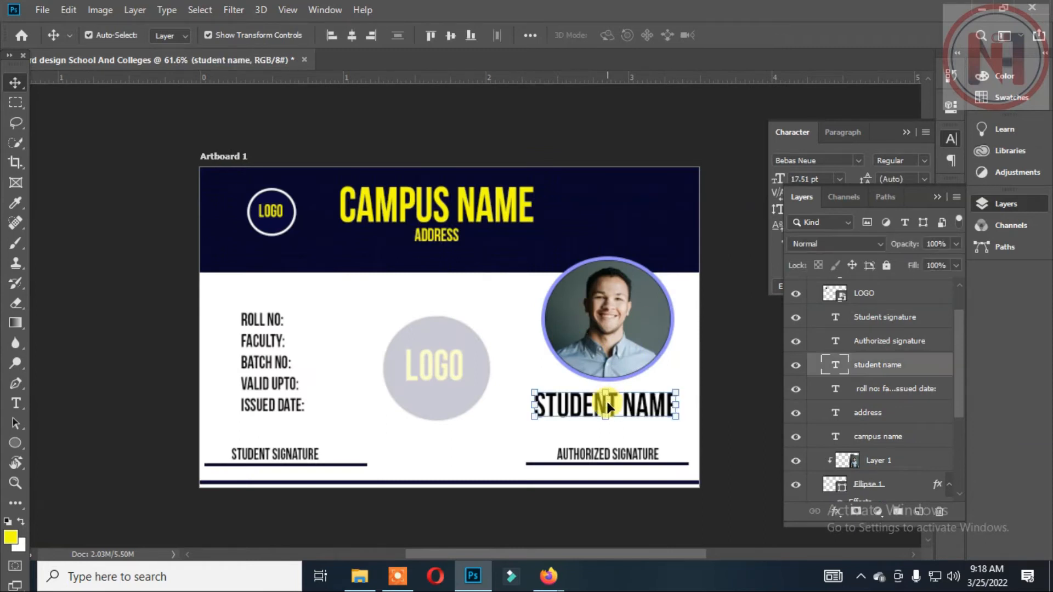
key("ctrl+a")
left_click(620, 36)
left_click(590, 178)
left_click(961, 202)
left_click(16, 83)
left_click(254, 129)
Add the text "IDENTITY CARD" at 12 pt between the header and the watermark logo
scroll(612, 266, "down", 4)
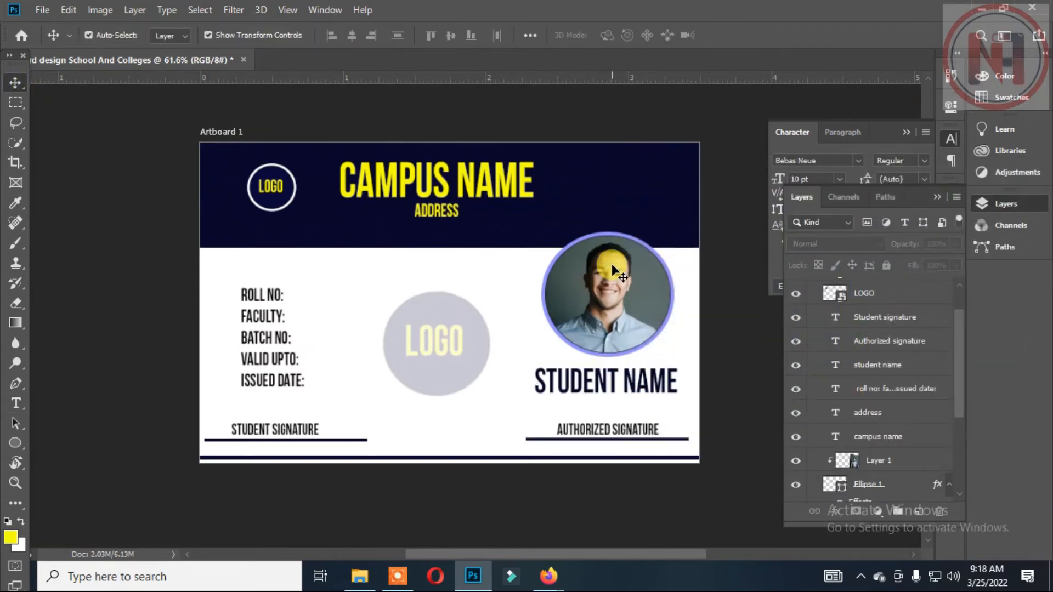
scroll(611, 264, "up", 2)
left_click(16, 403)
left_click(305, 265)
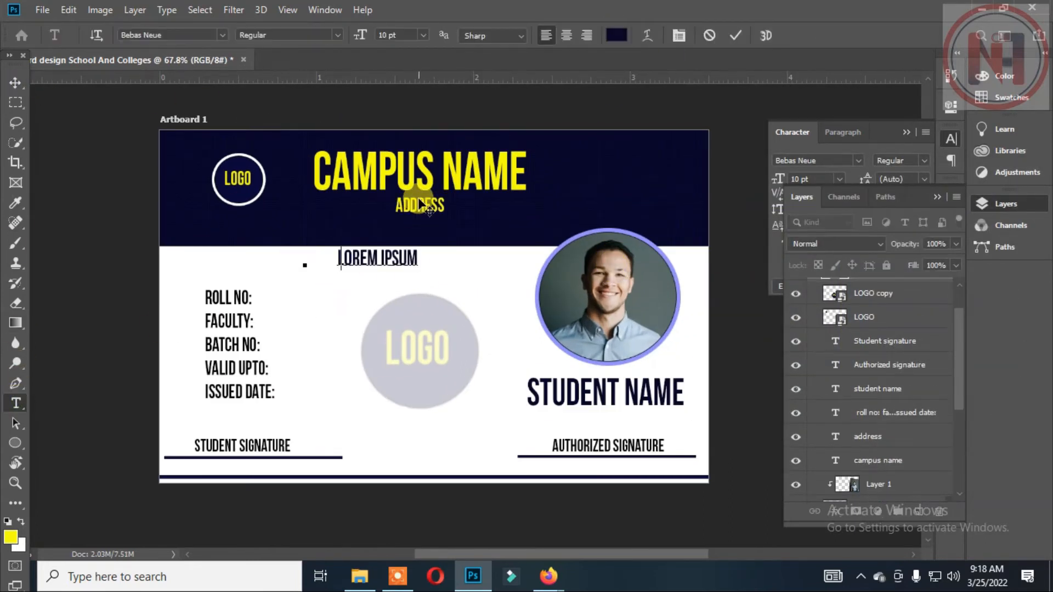
key("ctrl+a")
left_click(423, 35)
left_click(395, 125)
left_click_drag(458, 289, 487, 301)
Set the "IDENTITY CARD" text colour to bright red
left_click(617, 36)
left_click(857, 401)
left_click(839, 207)
left_click(991, 206)
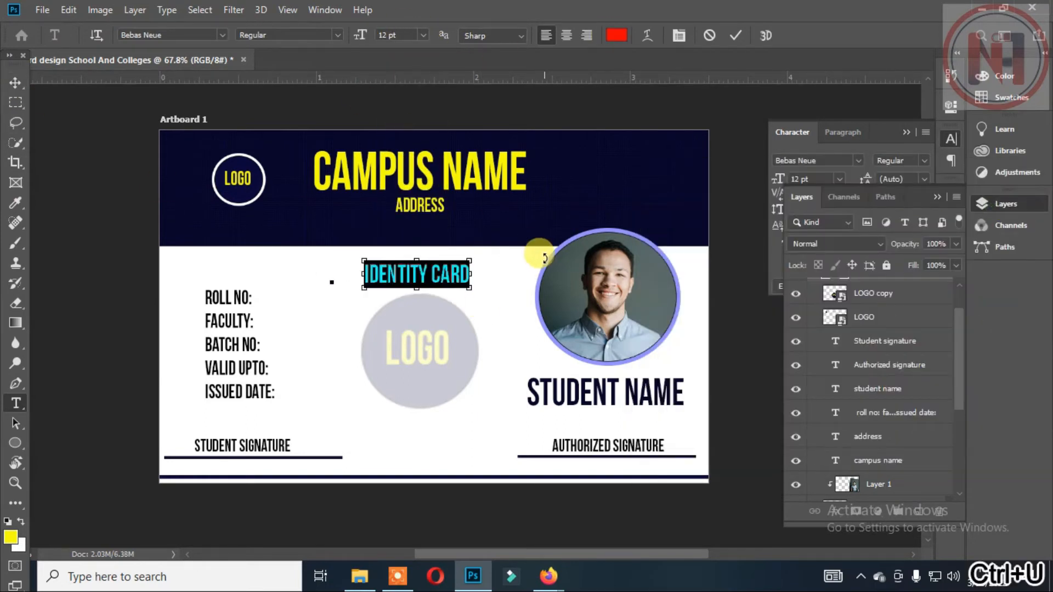
Copy the student signature line beneath "IDENTITY CARD", make it thinner and centre it horizontally with the heading
left_click(16, 82)
left_click_drag(327, 457, 475, 286)
scroll(463, 277, "up", 5)
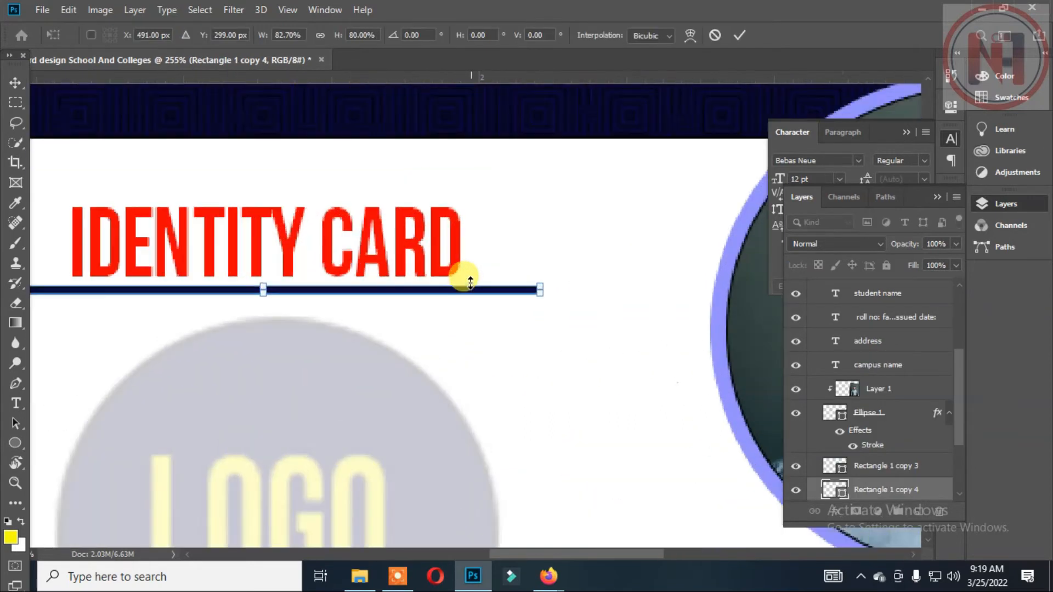
left_click(404, 241, "shift")
left_click(352, 36)
scroll(408, 204, "down", 3)
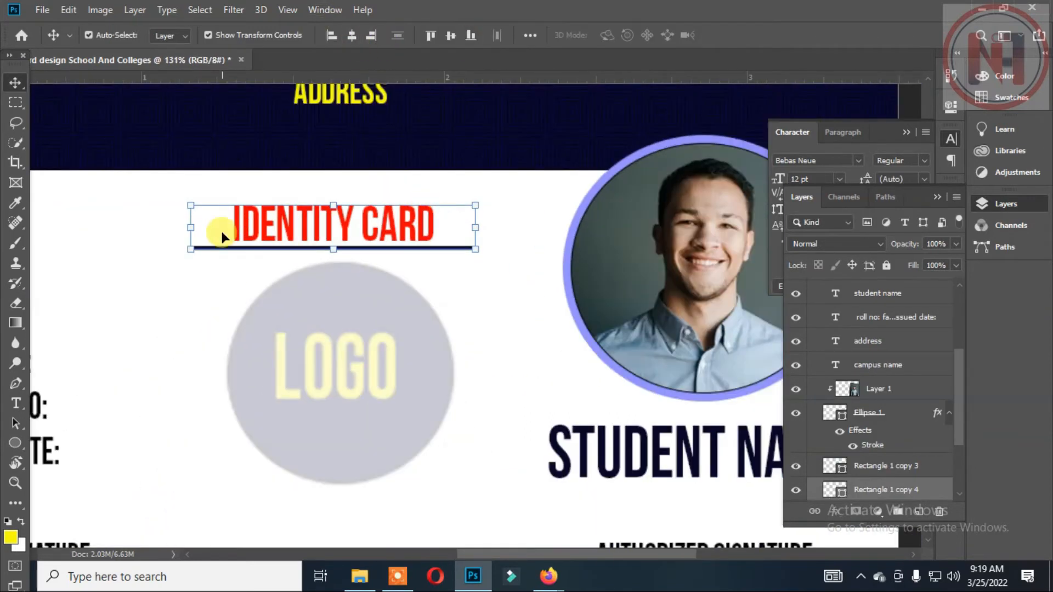
Shorten the line under "IDENTITY CARD" from both ends to match the heading's width
left_click(351, 148)
left_click(447, 249)
left_click_drag(184, 247, 233, 248)
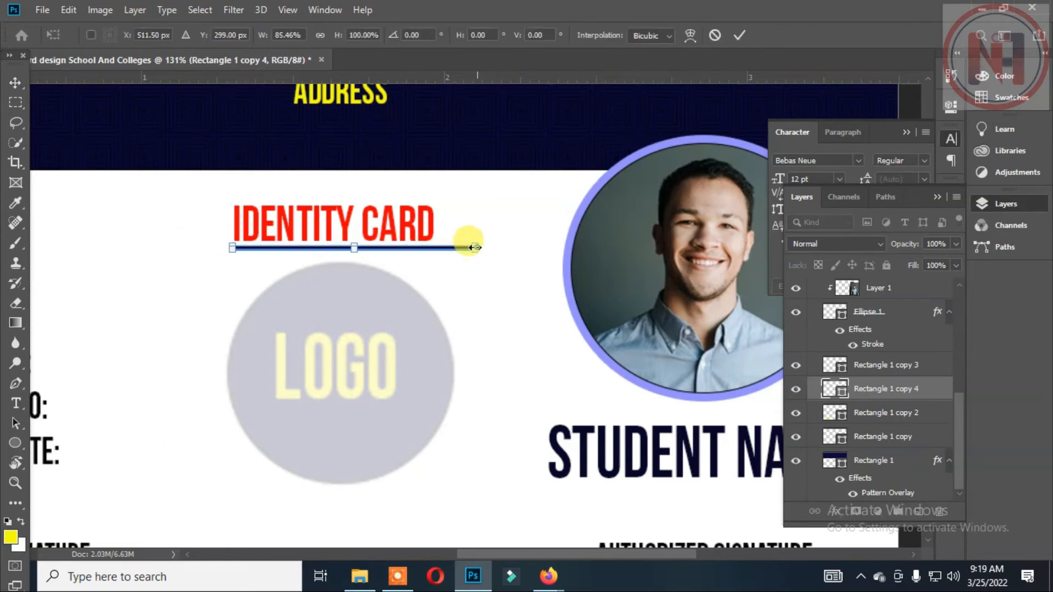
left_click(487, 288)
Recolour the heading's underline with the red sampled from "IDENTITY CARD" and remove its outline
double_click(817, 391)
left_click(987, 181)
double_click(835, 388)
left_click(340, 219)
left_click(970, 202)
key("u")
left_click(226, 35)
left_click(161, 66)
key("v")
left_click(521, 138)
Line up the student signature text with the detail labels and shorten its line from both ends to about 0.77 in
scroll(425, 195, "down", 5)
left_click(317, 255)
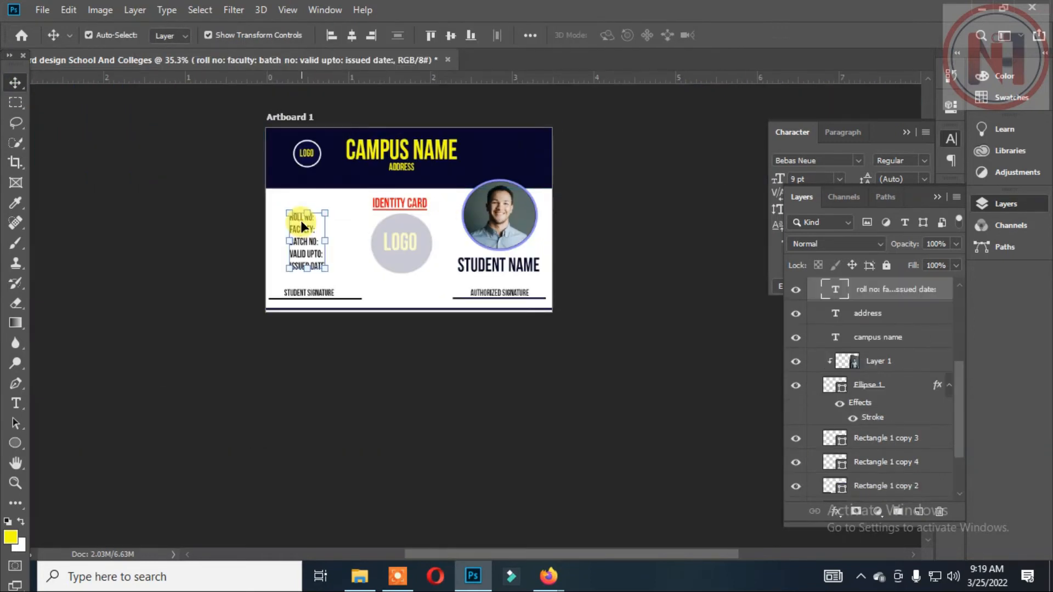
left_click(271, 298)
scroll(271, 304, "up", 5)
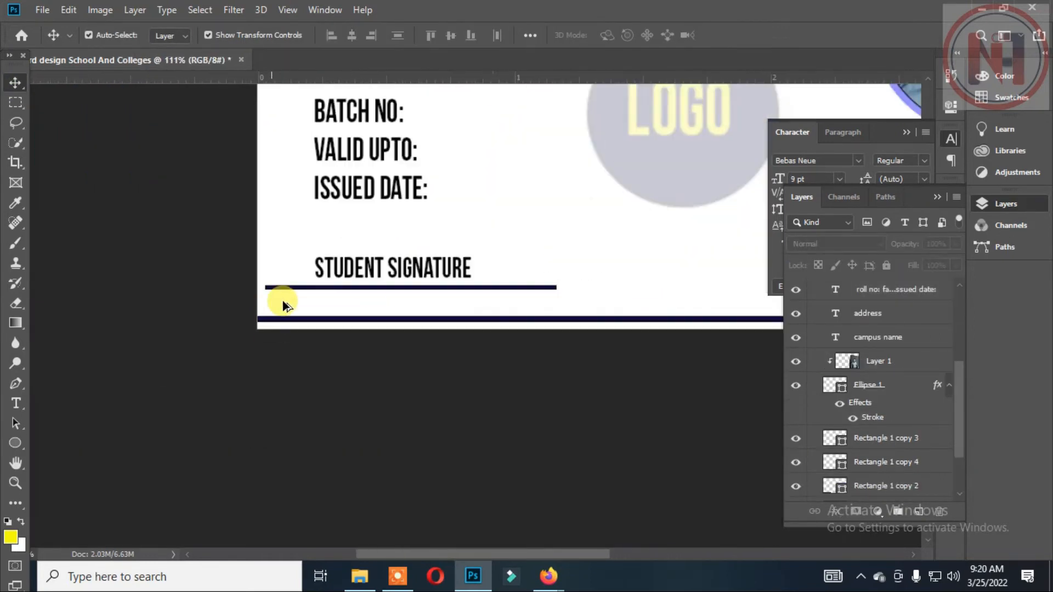
left_click_drag(557, 288, 494, 286)
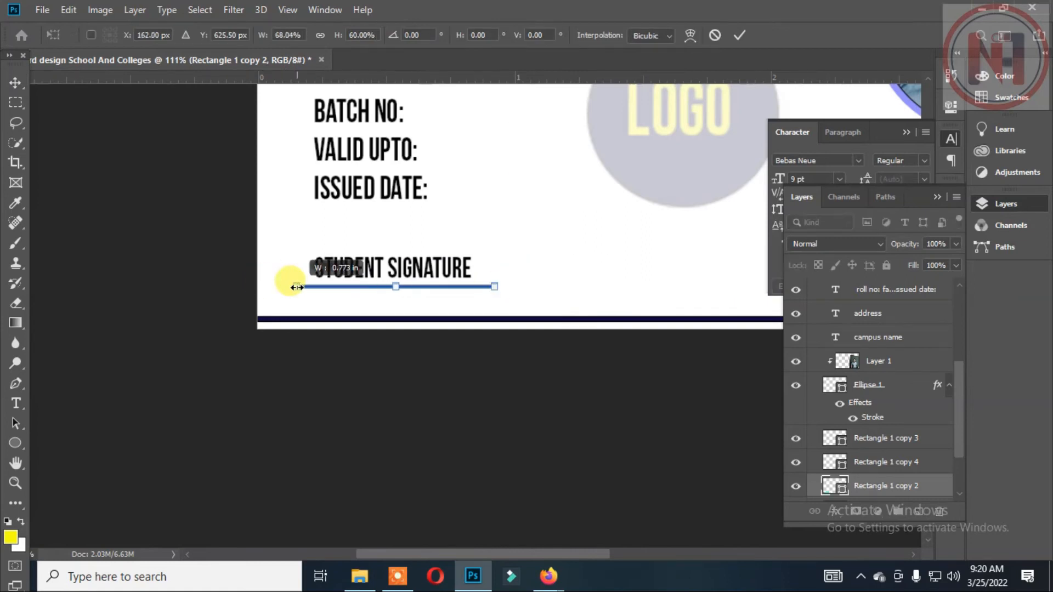
key("Return")
Shorten the line under the authorized signature from both ends
scroll(197, 278, "down", 4)
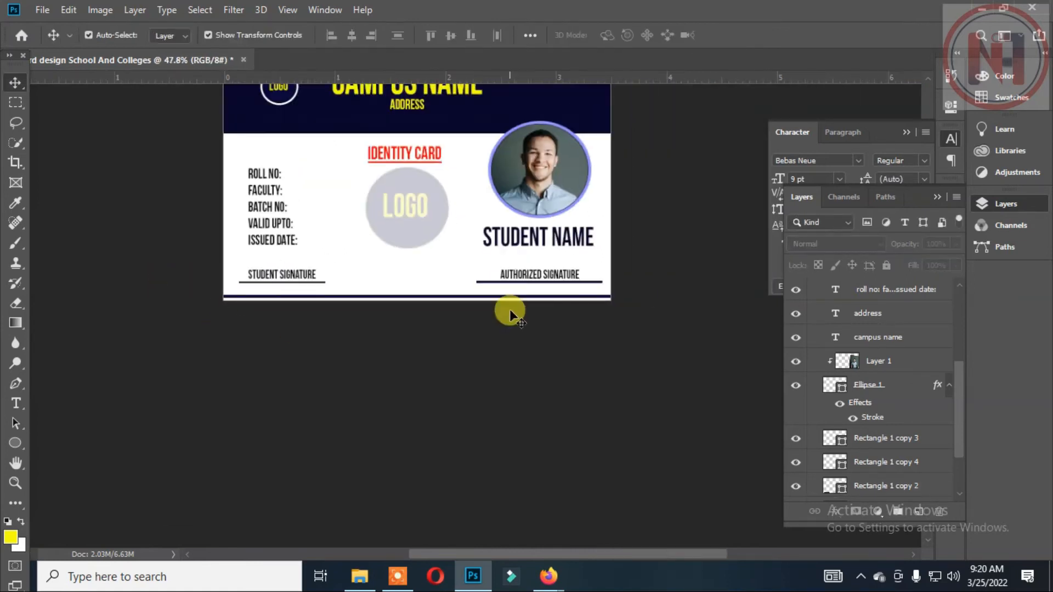
scroll(536, 276, "up", 5)
left_click(550, 305)
left_click_drag(259, 304, 316, 304)
scroll(330, 303, "down", 2)
left_click_drag(658, 305, 635, 304)
scroll(662, 302, "down", 6)
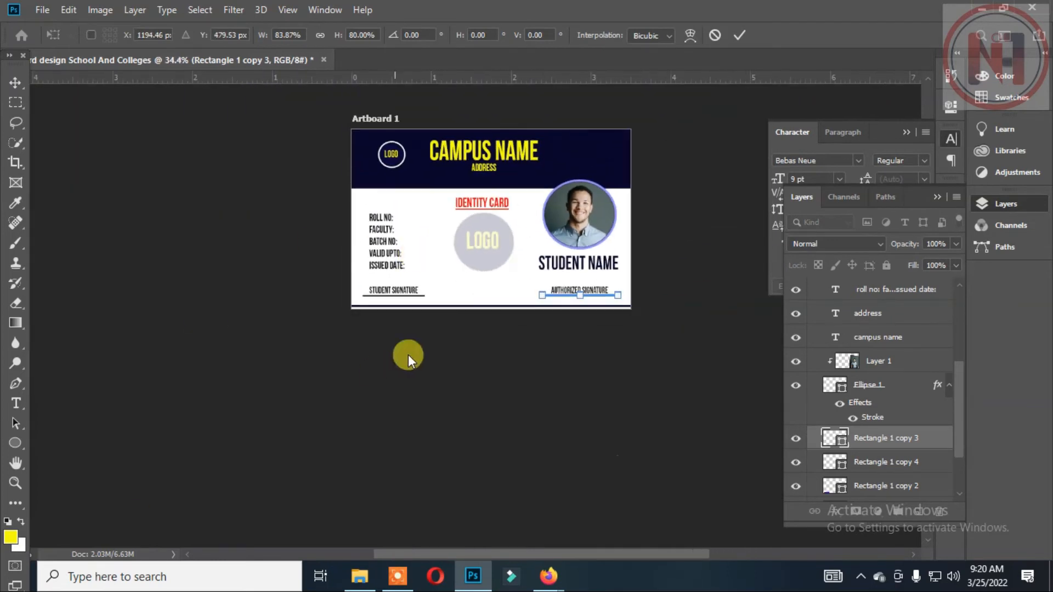
Convert the authorized signature text and its line into one smart object
scroll(407, 354, "up", 2)
scroll(333, 454, "up", 5)
scroll(333, 454, "down", 6)
scroll(574, 403, "up", 1)
scroll(603, 463, "up", 2)
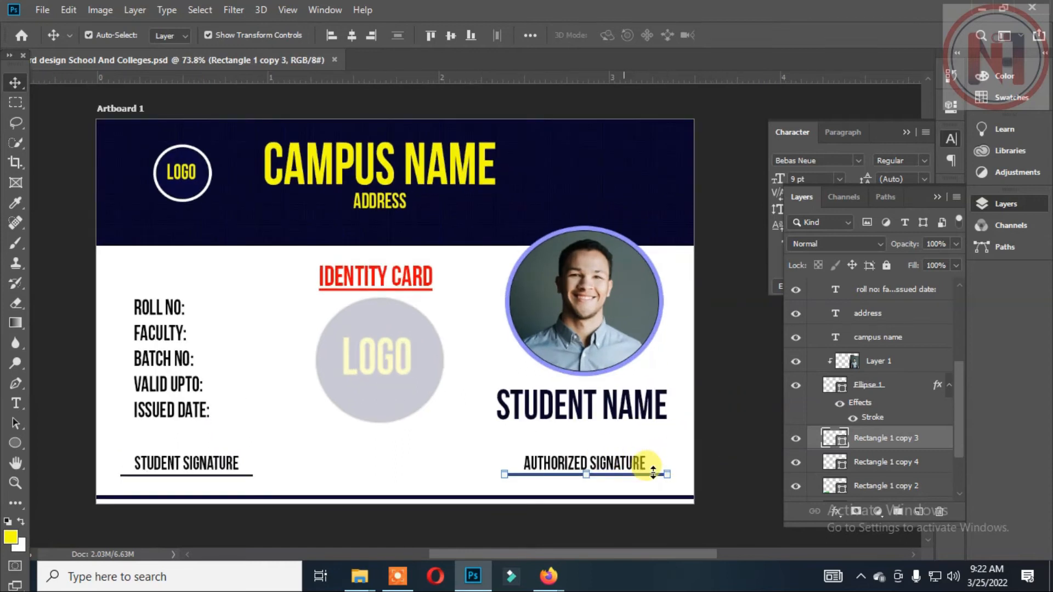
key("ctrl+t")
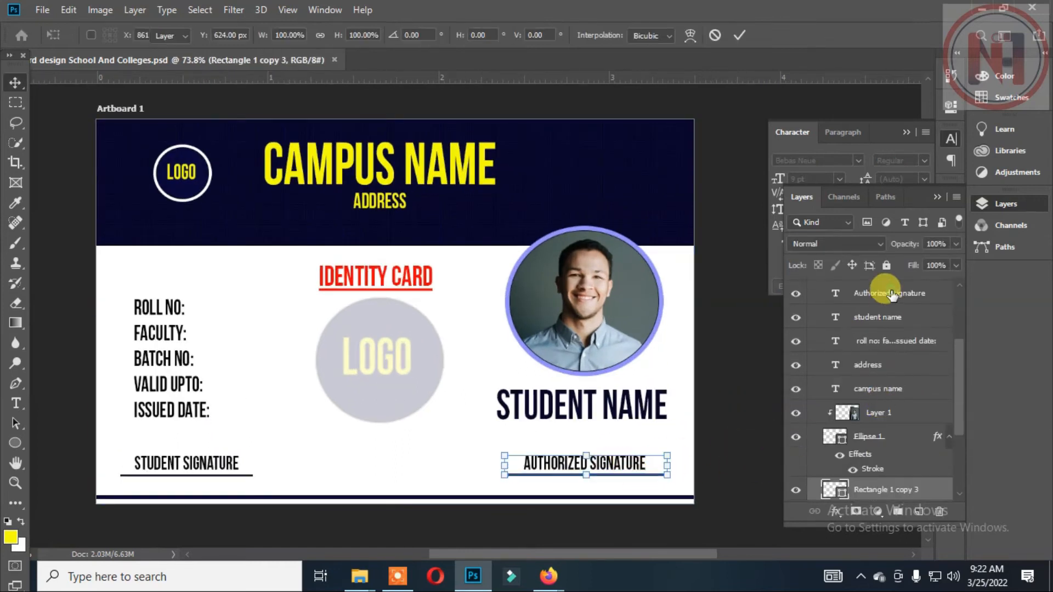
right_click(891, 294)
Convert the student signature text and its line into one smart object
left_click(215, 474)
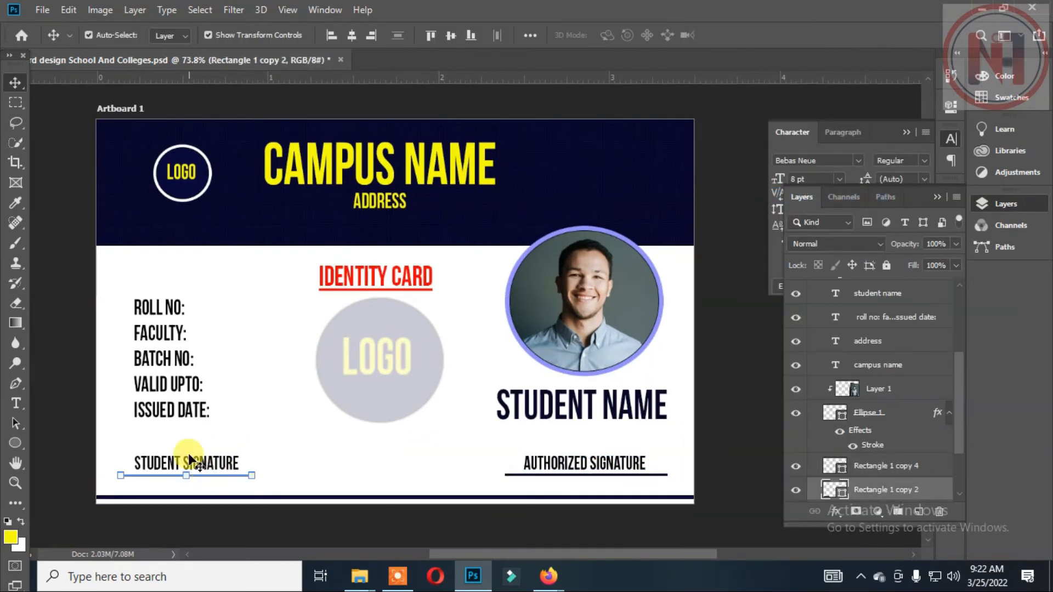
scroll(917, 356, "up", 2)
left_click(892, 294)
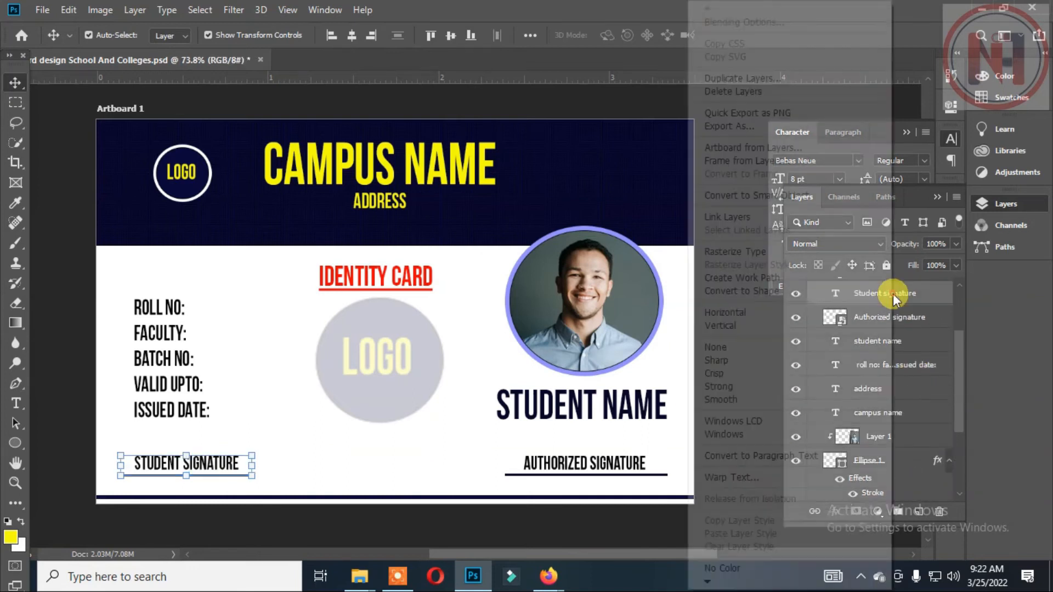
Select both signature smart objects and move them slightly up to make room above the bottom bar
left_click(889, 313, "ctrl")
key("Up")
key("shift+Up")
key("shift+Up")
key("shift+Up")
key("Down")
key("Down")
key("Down")
key("Down")
key("Down")
key("Down")
key("Down")
key("Down")
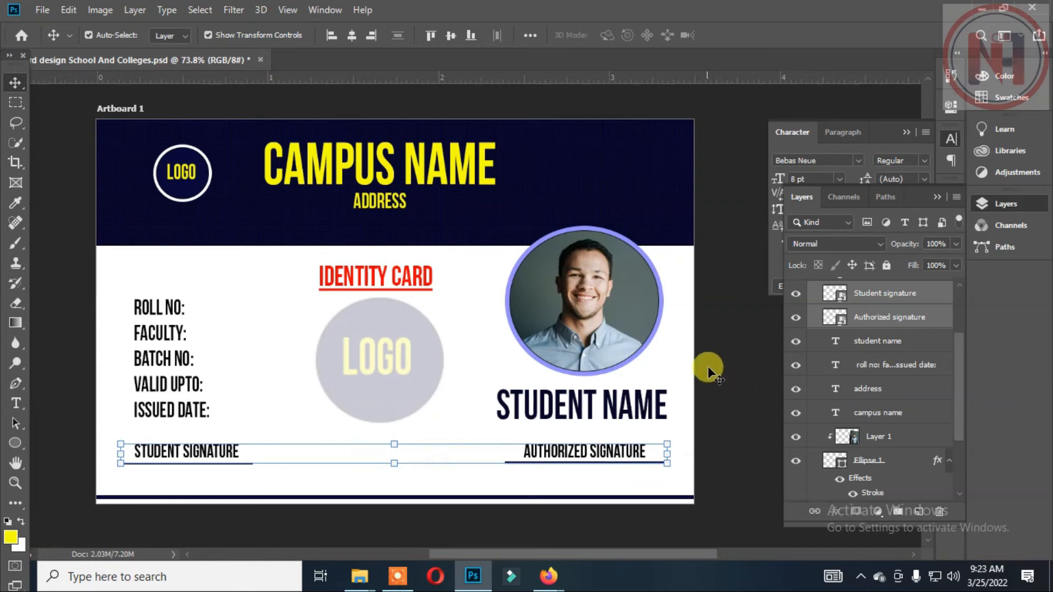
left_click(707, 372)
scroll(291, 400, "up", 2)
key("t")
left_click(277, 509)
left_click(422, 35)
left_click(408, 69)
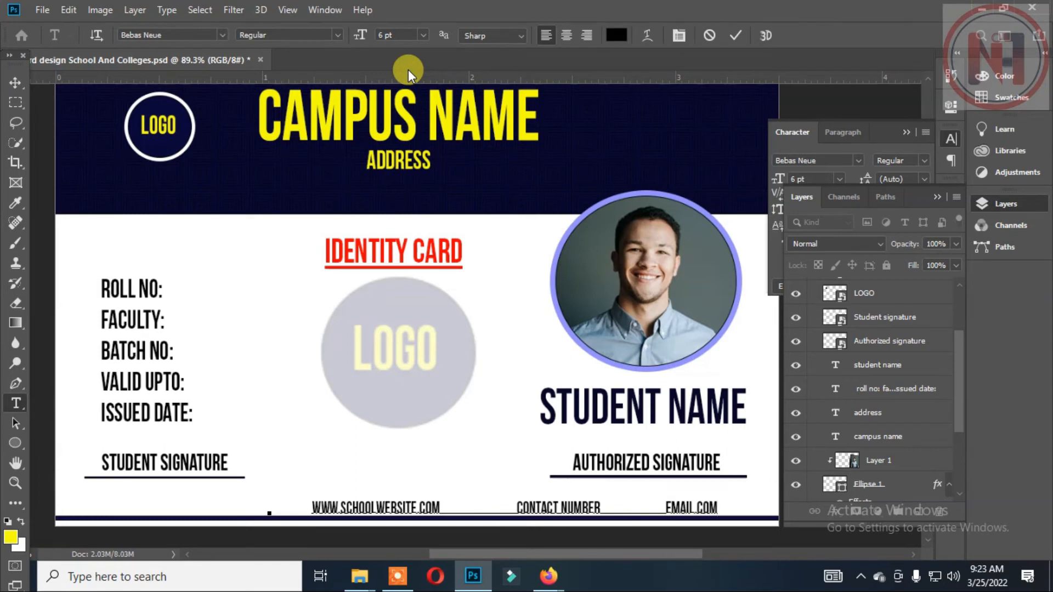
key("ctrl+a")
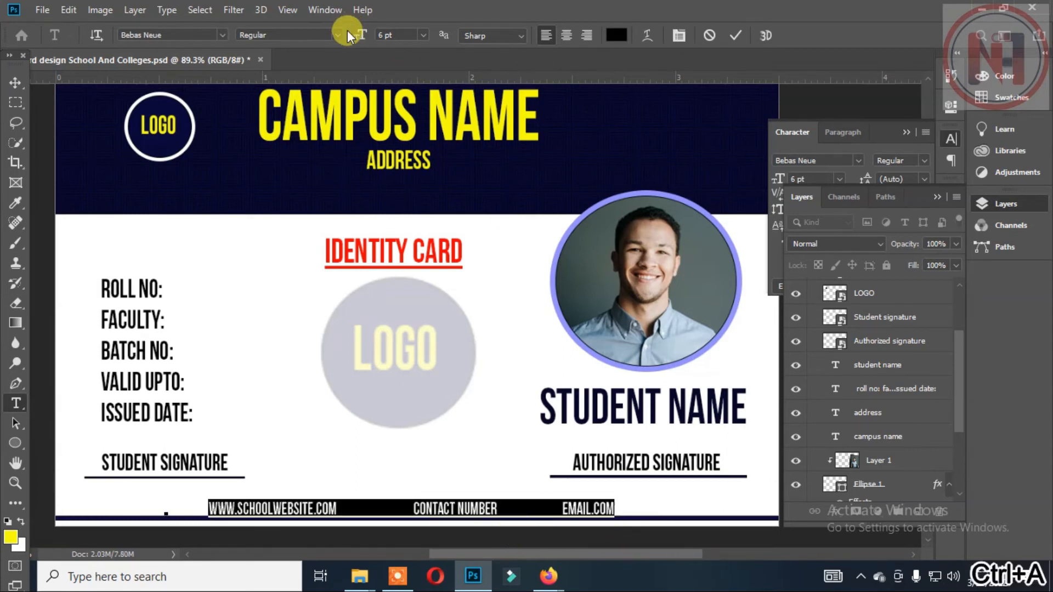
left_click(222, 34)
left_click(418, 12)
left_click_drag(603, 555, 587, 555)
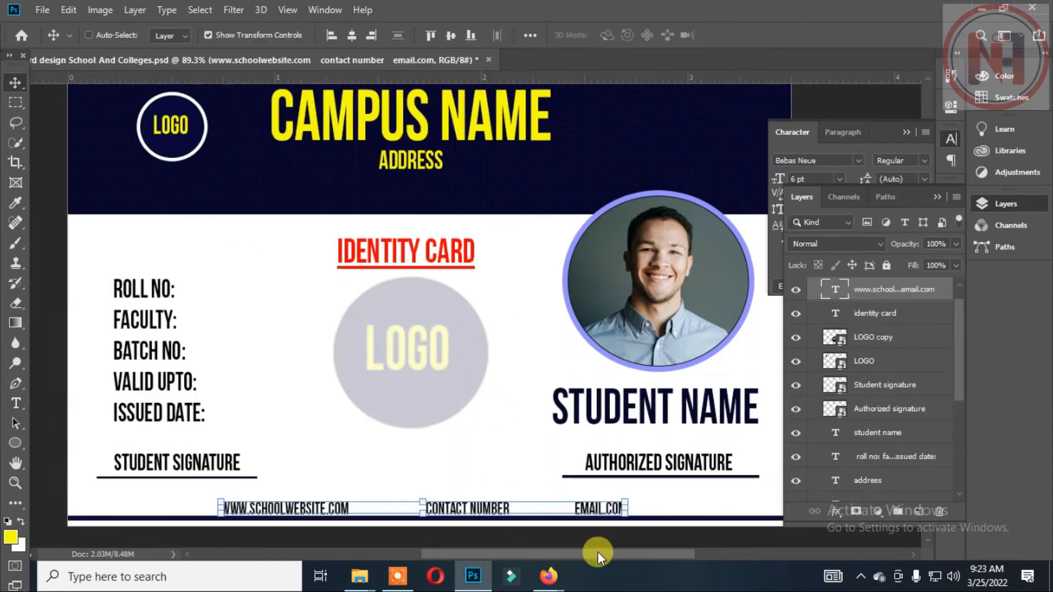
Skew the website and contact line horizontally by about -7.8° to slant it like italics
left_click(662, 501)
scroll(663, 497, "up", 8)
left_click_drag(660, 481, 669, 480)
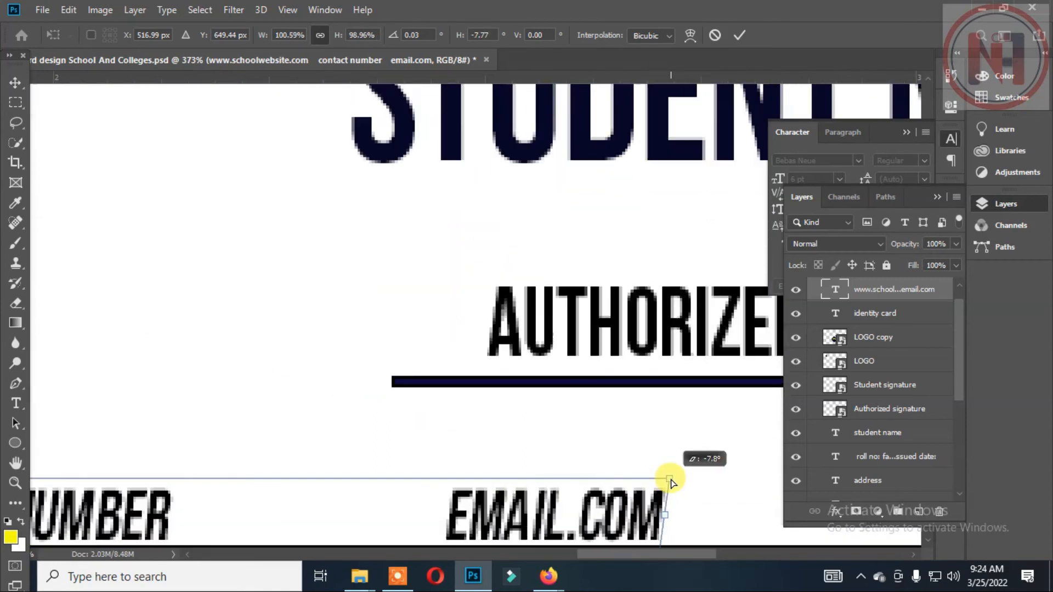
scroll(668, 480, "down", 10)
left_click(586, 134)
scroll(646, 362, "down", 3)
scroll(749, 228, "up", 4)
scroll(749, 230, "down", 1)
left_click(649, 486)
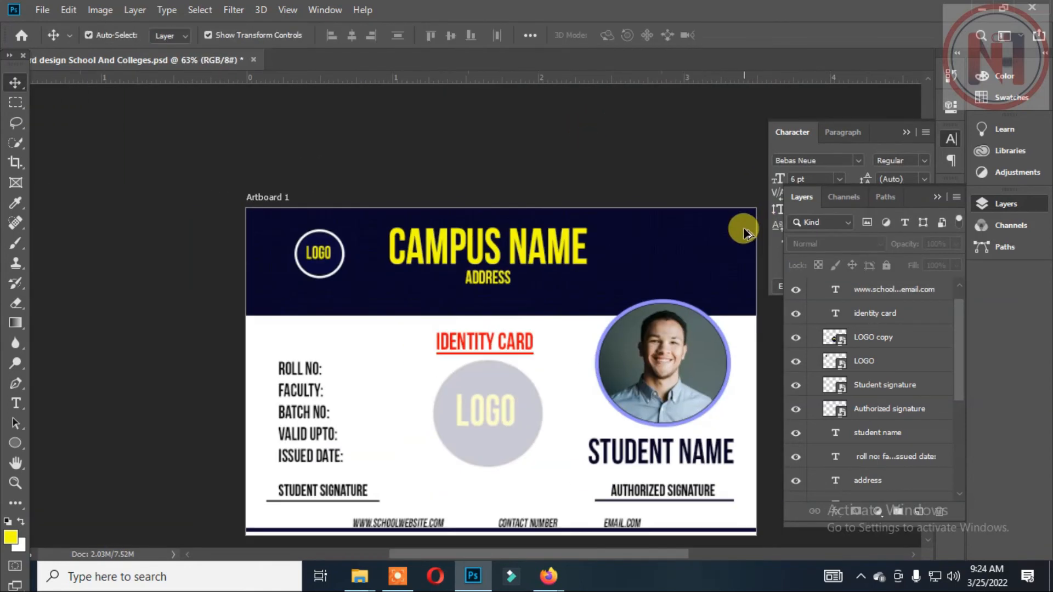
Duplicate the ADDRESS text into the empty end of the header, change it to "CONTATC NUMBER" and set it to 8 pt
left_click_drag(506, 289, 662, 237)
double_click(663, 237)
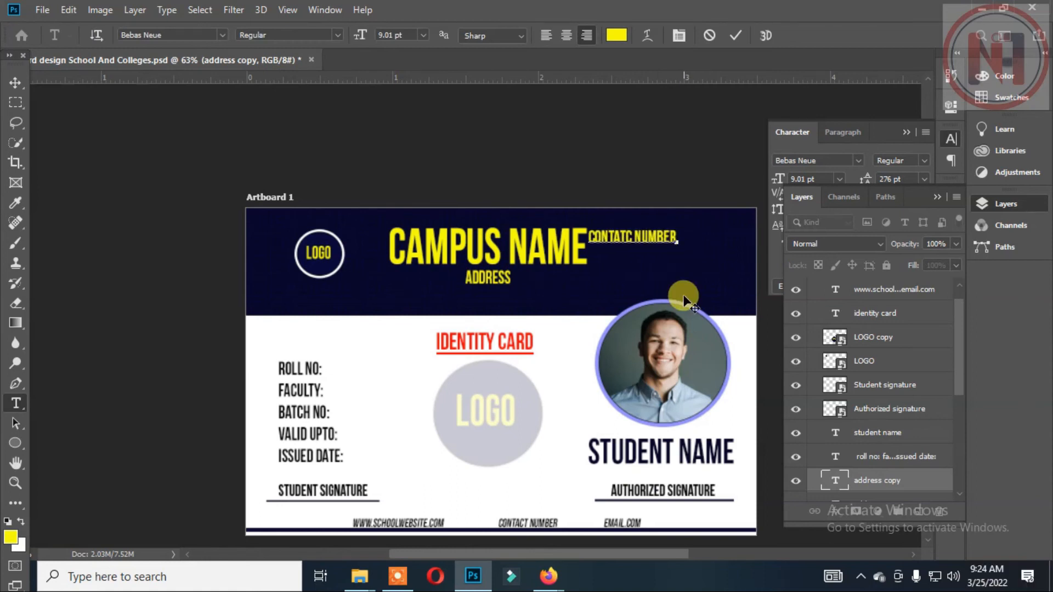
key("ctrl+a")
left_click(423, 35)
left_click(415, 80)
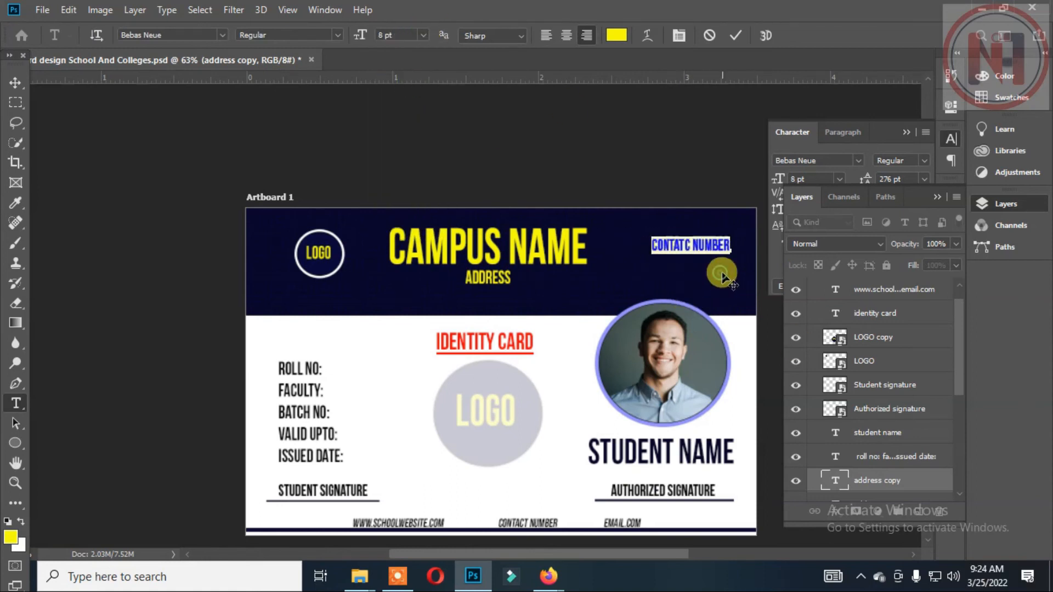
left_click(16, 83)
left_click(510, 124)
Edit the header contact text to read "CONTATCT NUMBER" and shift it slightly lower and outward in the header
double_click(682, 251)
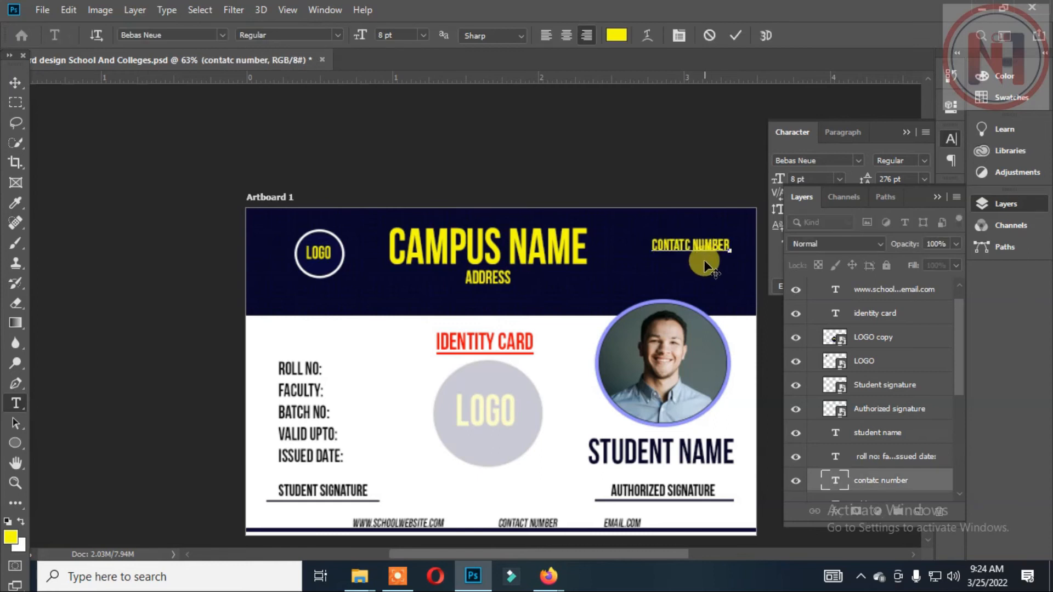
left_click(18, 82)
left_click(510, 142)
left_click_drag(687, 245, 698, 257)
left_click(705, 176)
scroll(696, 261, "down", 5)
scroll(657, 277, "up", 9)
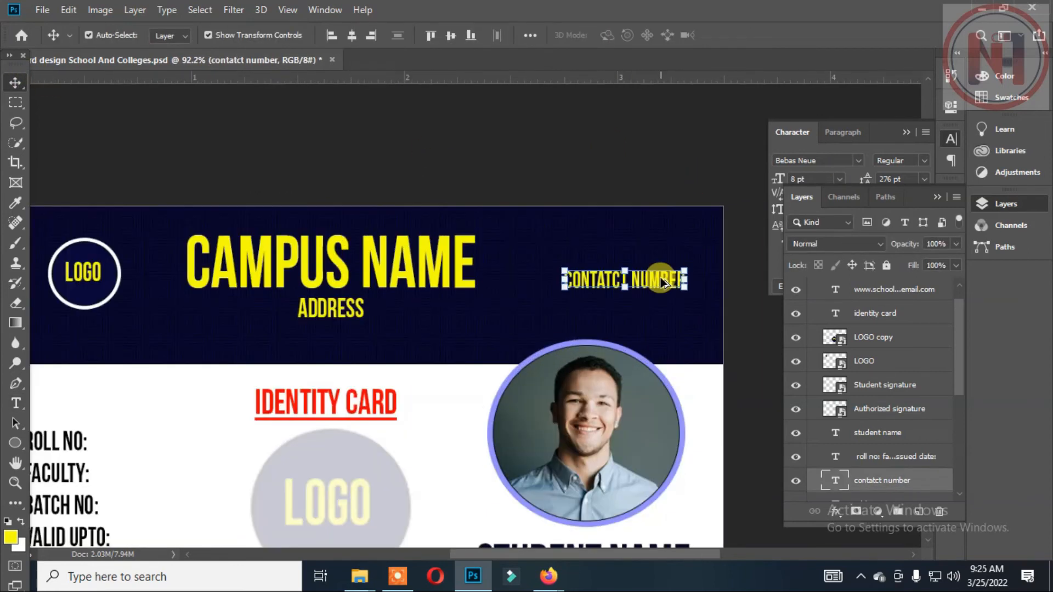
Switch to Firefox, open the Iconfinder website in a new tab and search for "phone" icons
left_click(548, 576)
left_click(493, 510)
key("ctrl+t")
type("iconfinder")
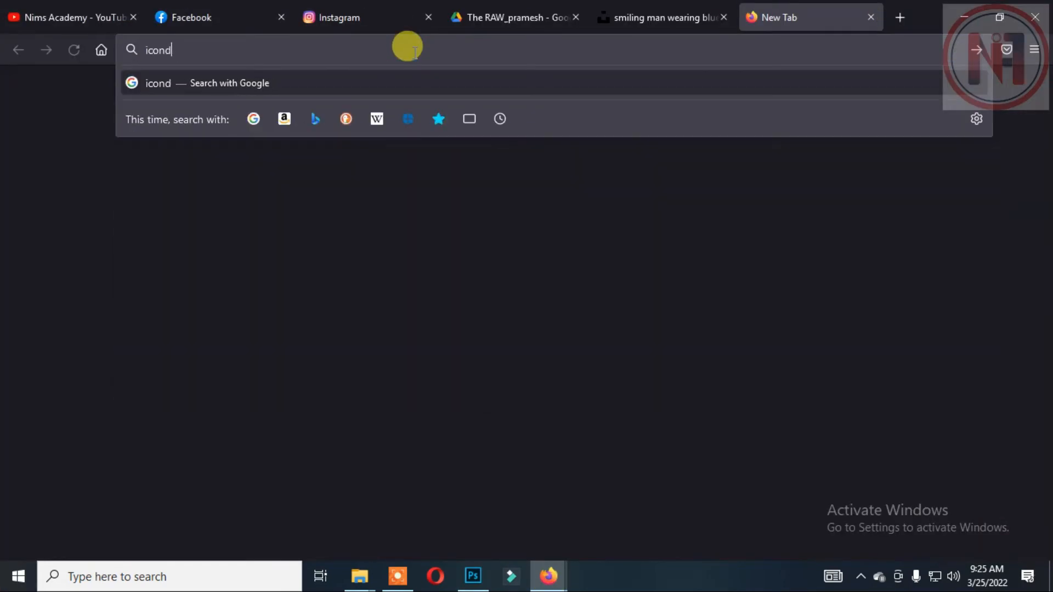
key("Return")
left_click(117, 252)
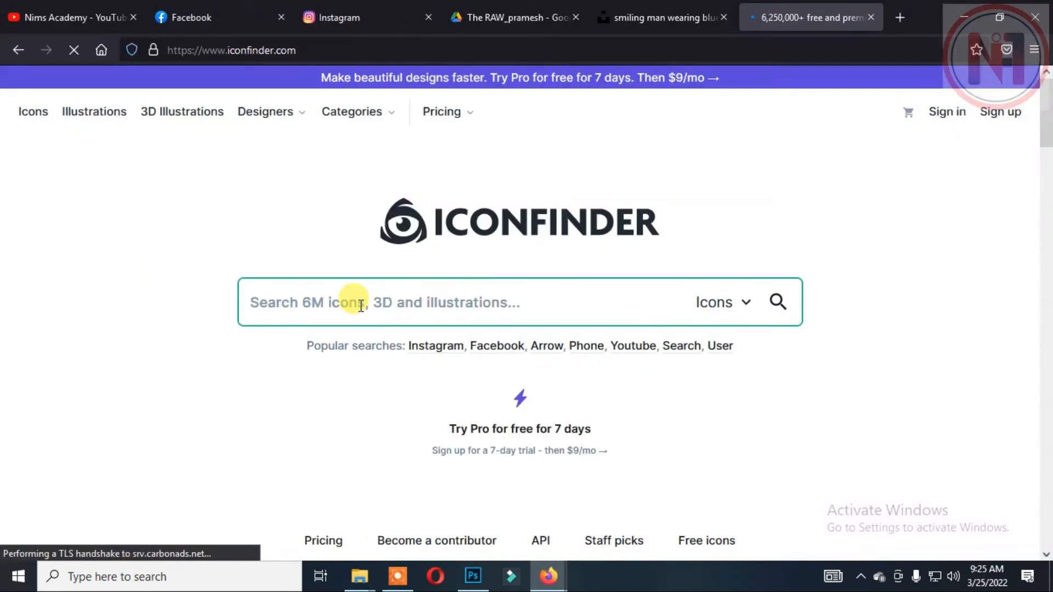
type("phone")
key("Return")
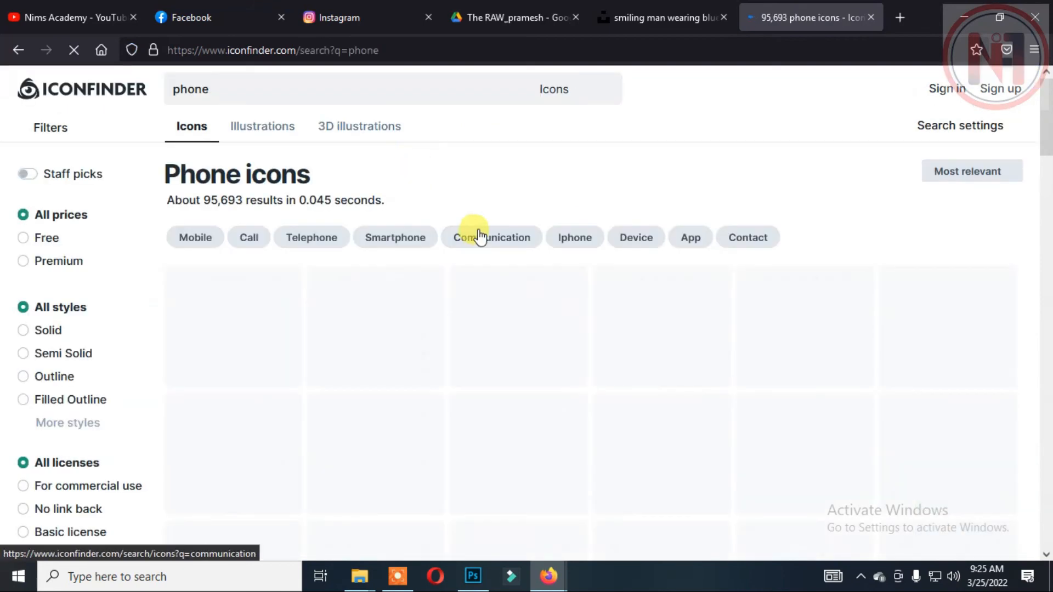
Browse the phone icon results and restrict them to free icons
left_click(798, 455)
right_click(334, 365)
left_click(720, 303)
scroll(720, 303, "down", 7)
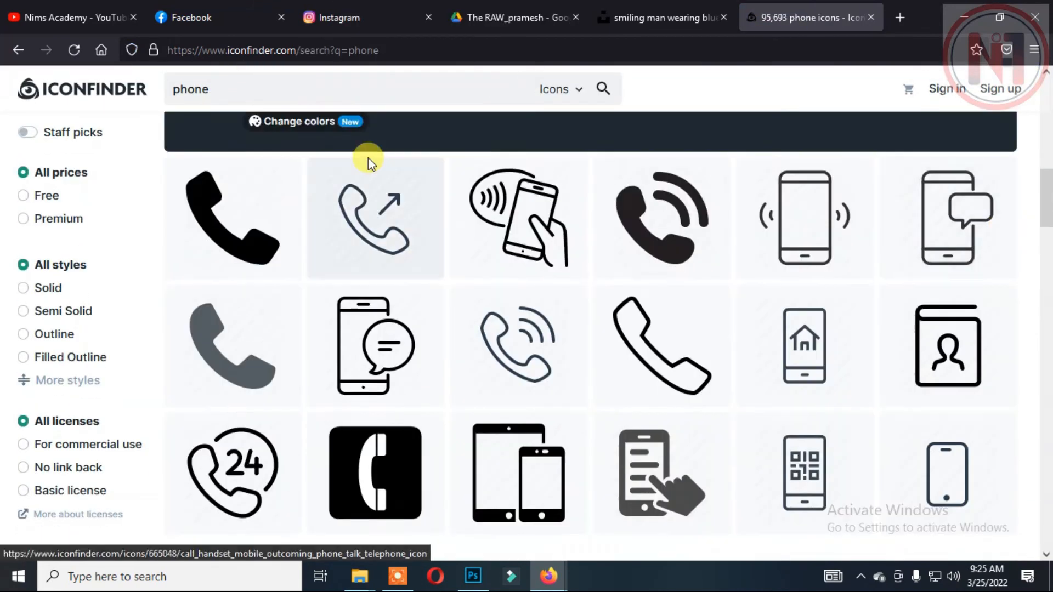
scroll(369, 163, "up", 7)
left_click(989, 266)
scroll(817, 360, "down", 6)
scroll(817, 359, "up", 12)
left_click(47, 238)
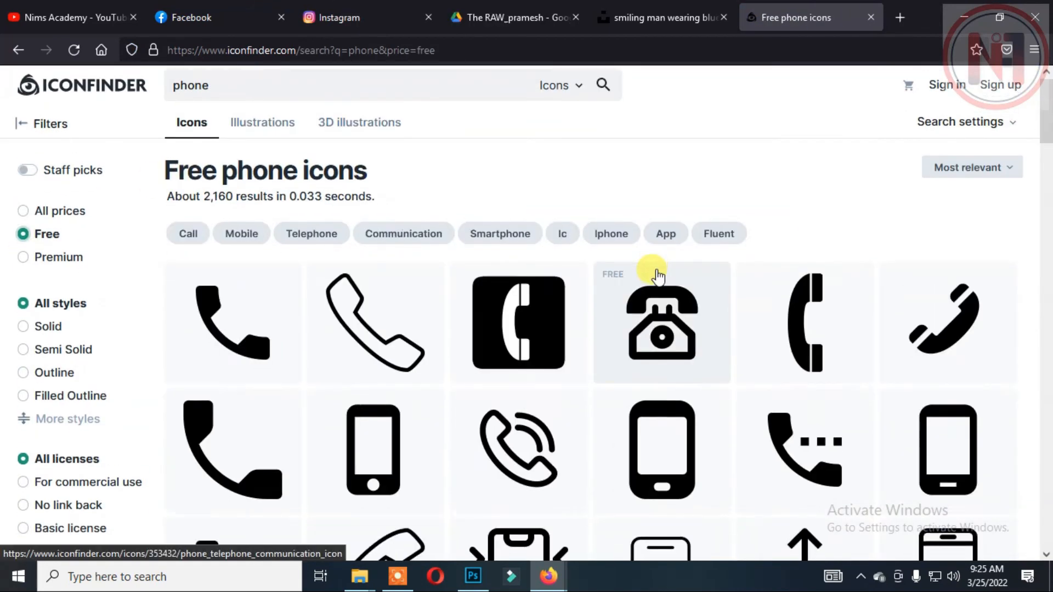
Download the free solid phone handset icon as a PNG and place it in the ID card document in Photoshop
left_click(231, 329)
left_click(625, 488)
left_click(999, 89)
left_click_drag(463, 359, 631, 233)
Scale the phone icon down to a small size and position it just above the contact number text
left_click_drag(606, 137, 357, 388)
left_click_drag(198, 439, 607, 197)
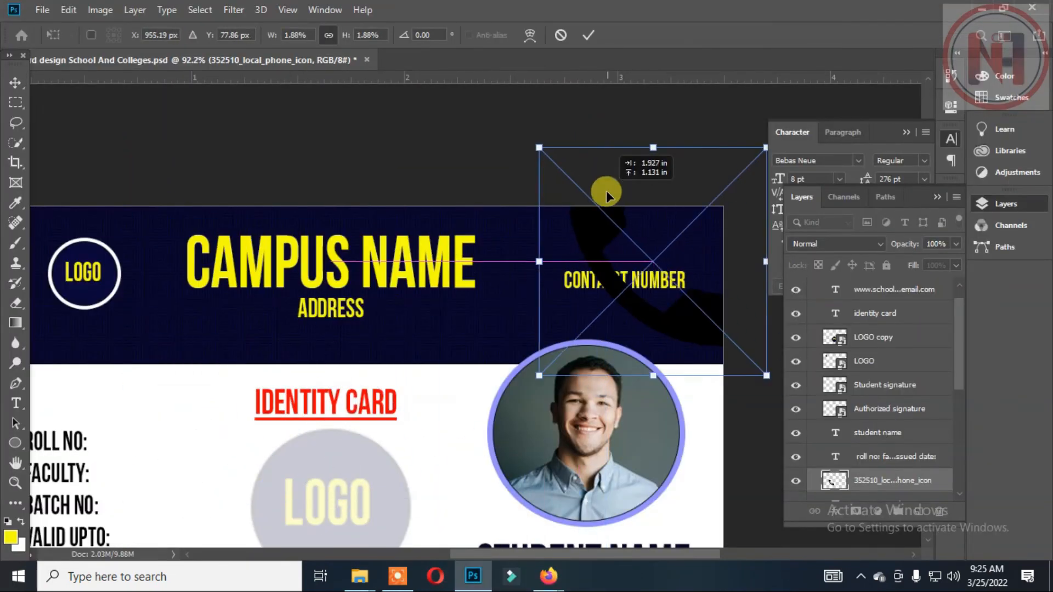
left_click(770, 147)
left_click_drag(766, 147, 603, 311)
left_click_drag(554, 328, 636, 236)
key("Return")
Apply a yellow-to-white Gradient Overlay inside the phone icon's smart object, save it and return to the ID card document
double_click(835, 482)
right_click(870, 405)
left_click(872, 473)
left_click(800, 243)
left_click(724, 276)
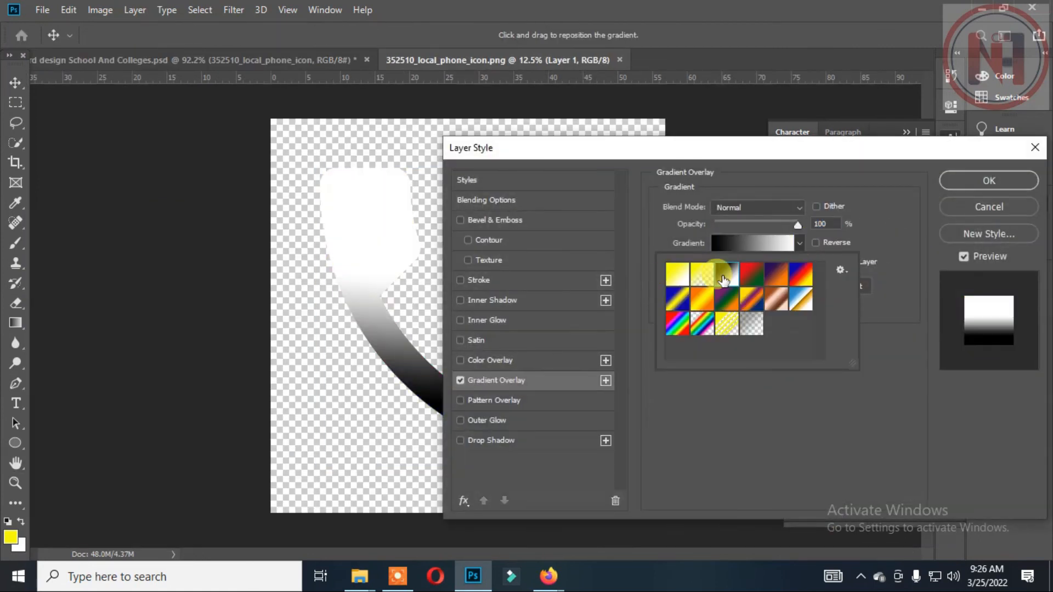
left_click(681, 278)
left_click(988, 180)
key("ctrl+s")
left_click(193, 60)
left_click(549, 172)
Nudge the phone icon slightly up and align its horizontal centre with the contact number text
scroll(561, 171, "down", 9)
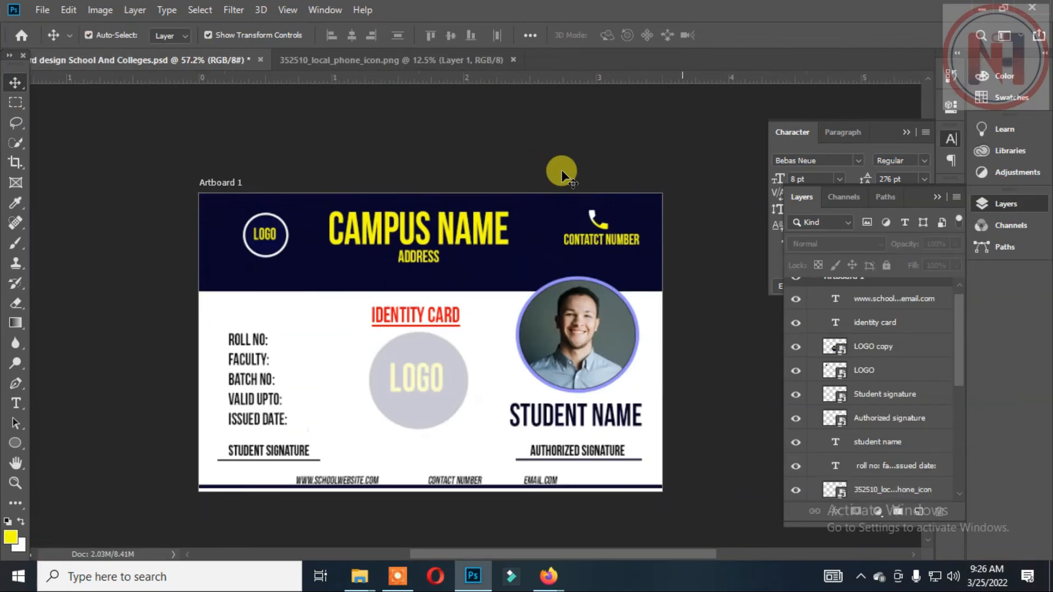
scroll(608, 201, "up", 12)
scroll(597, 191, "up", 5)
left_click_drag(621, 178, 620, 173)
scroll(619, 173, "down", 7)
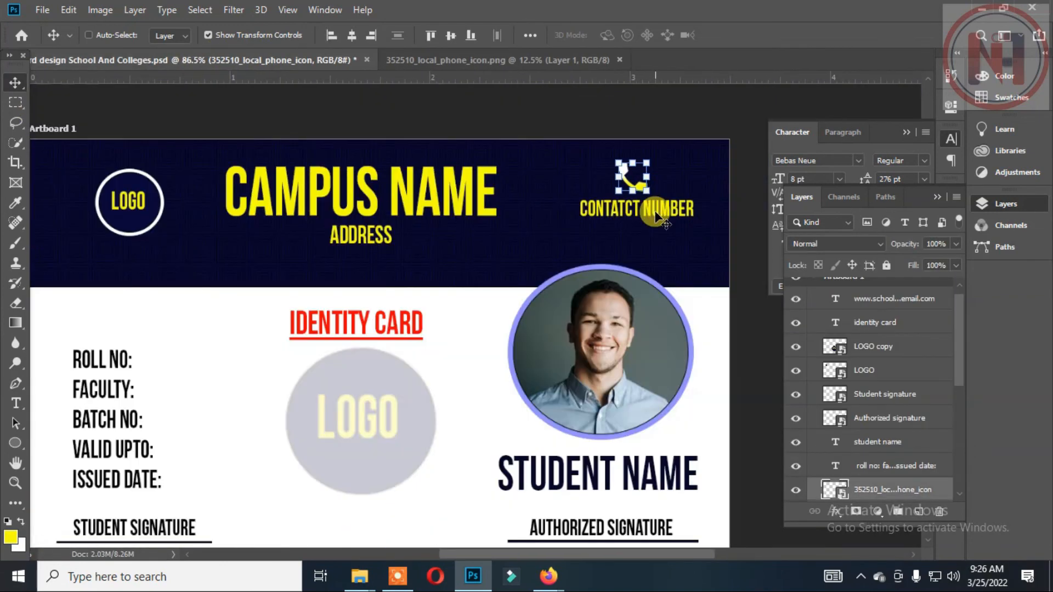
left_click(682, 206, "shift")
left_click(353, 35)
left_click(403, 126)
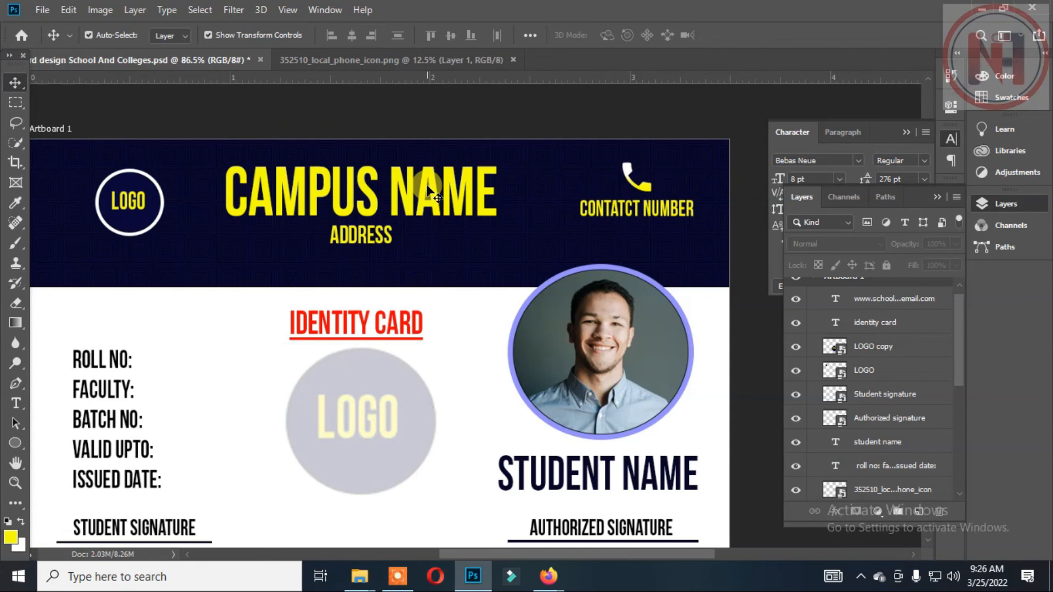
scroll(429, 188, "down", 9)
scroll(448, 241, "up", 5)
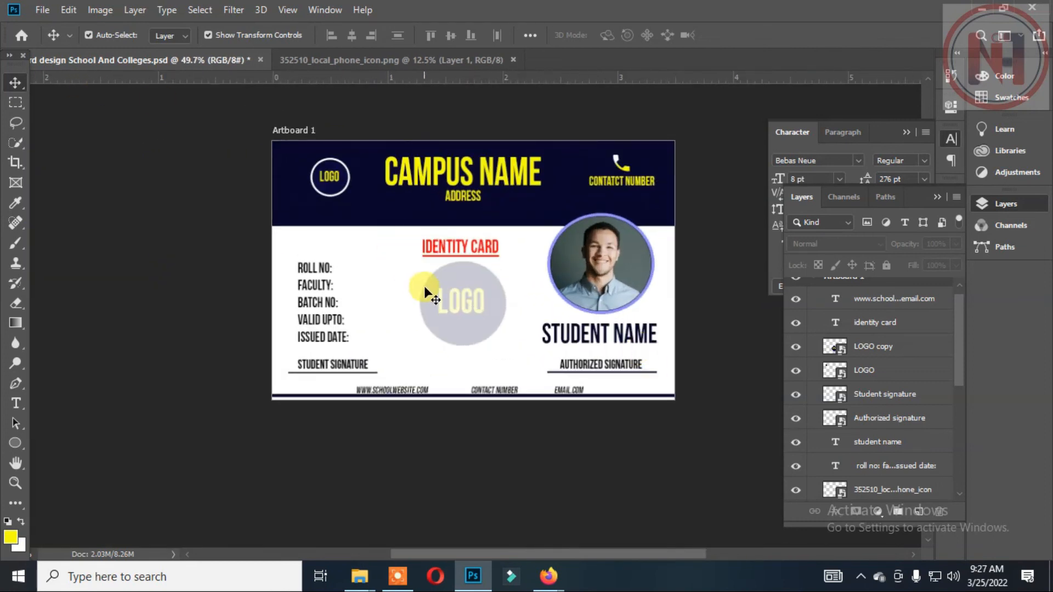
scroll(423, 285, "up", 2)
scroll(499, 265, "down", 2)
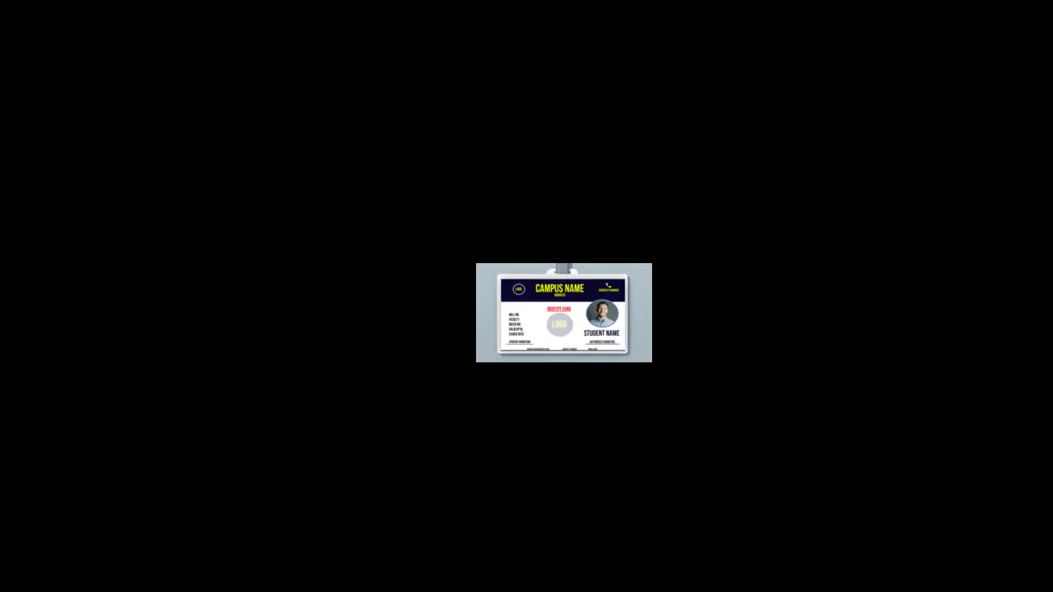